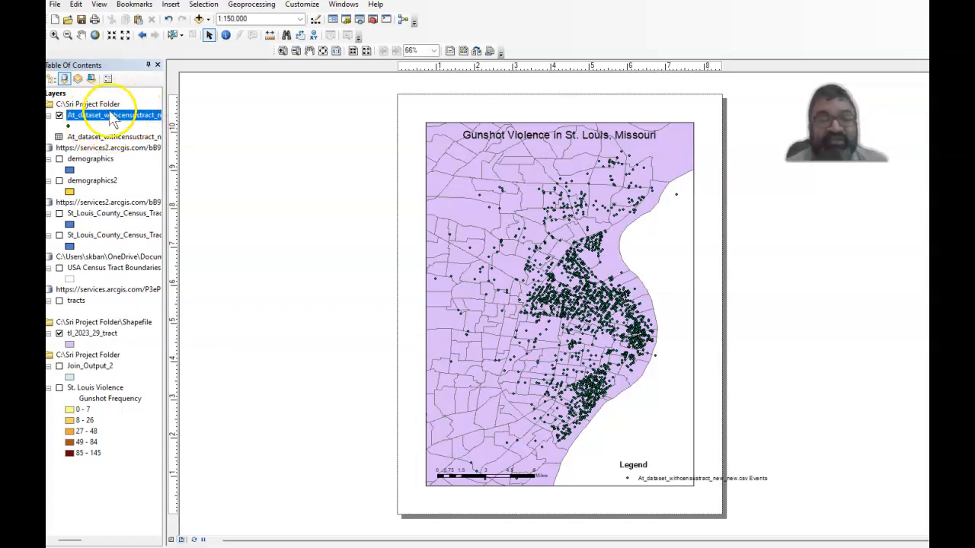
click(112, 118)
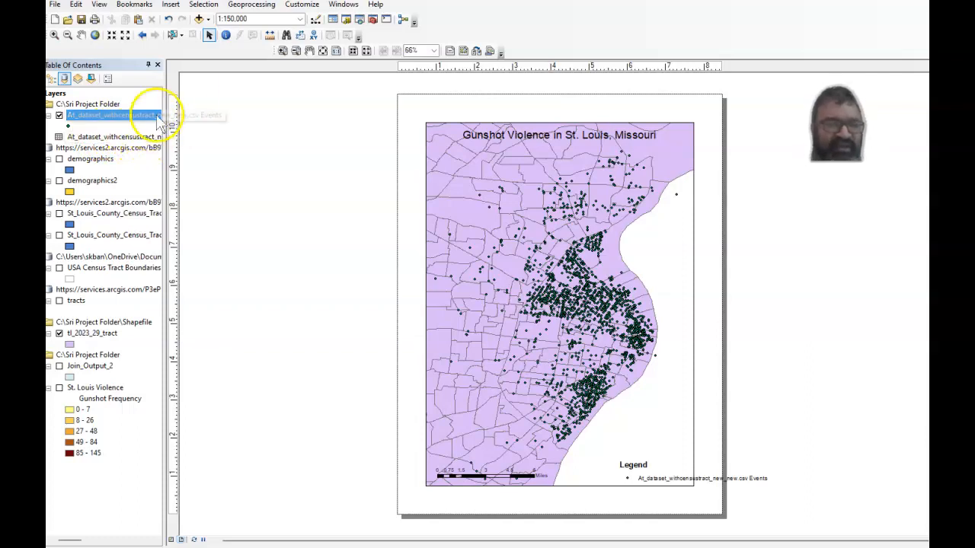
click(199, 19)
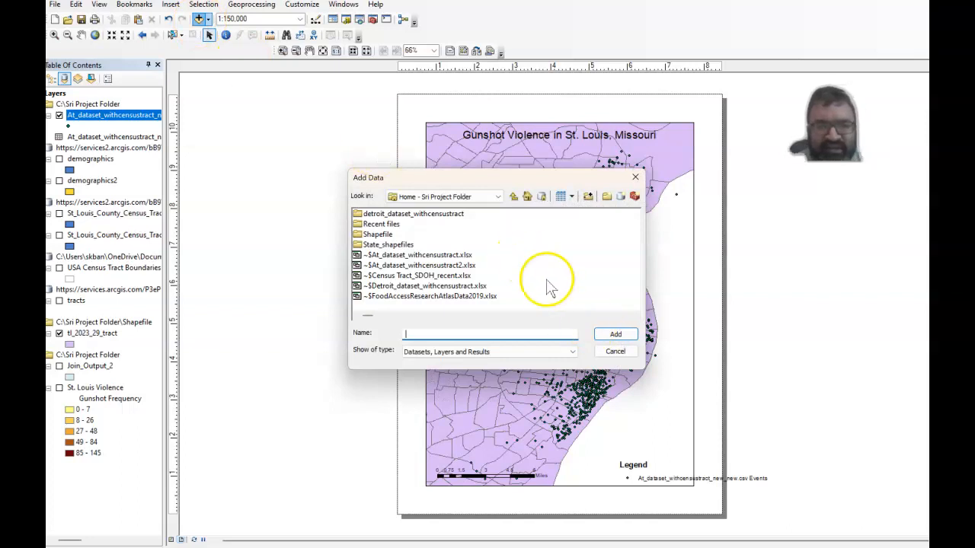
click(606, 355)
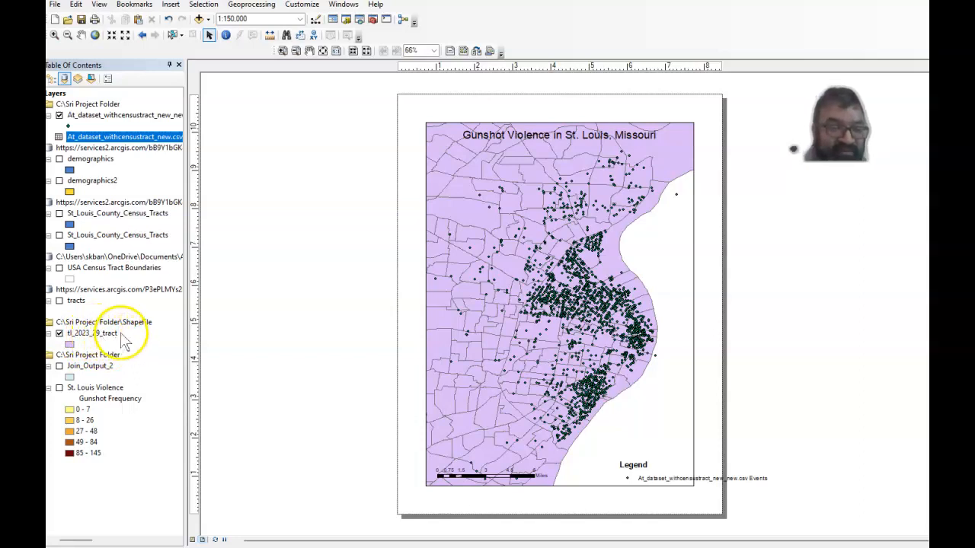
click(59, 335)
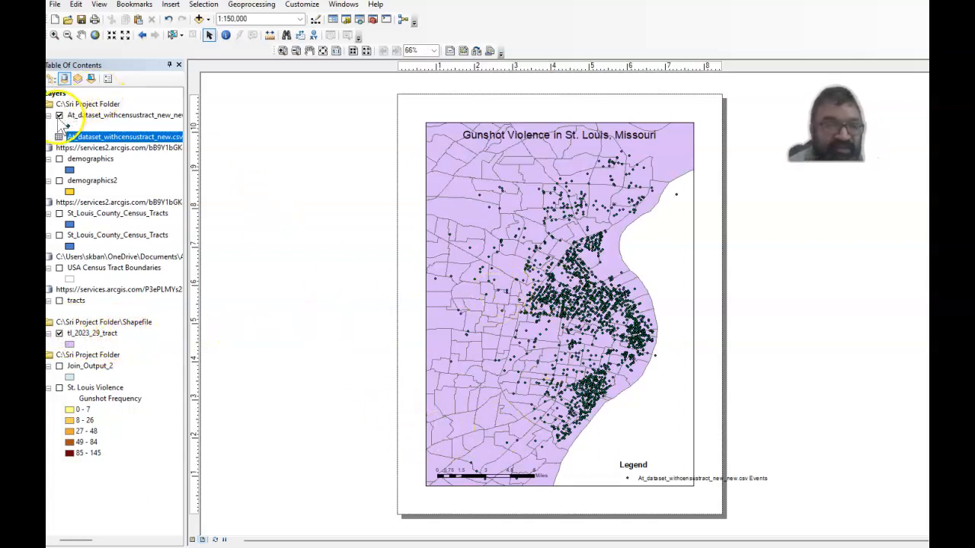
Open the attribute table of the At_dataset_withcensustract_new_new.csv Events layer and check whether a field can be added.
click(160, 119)
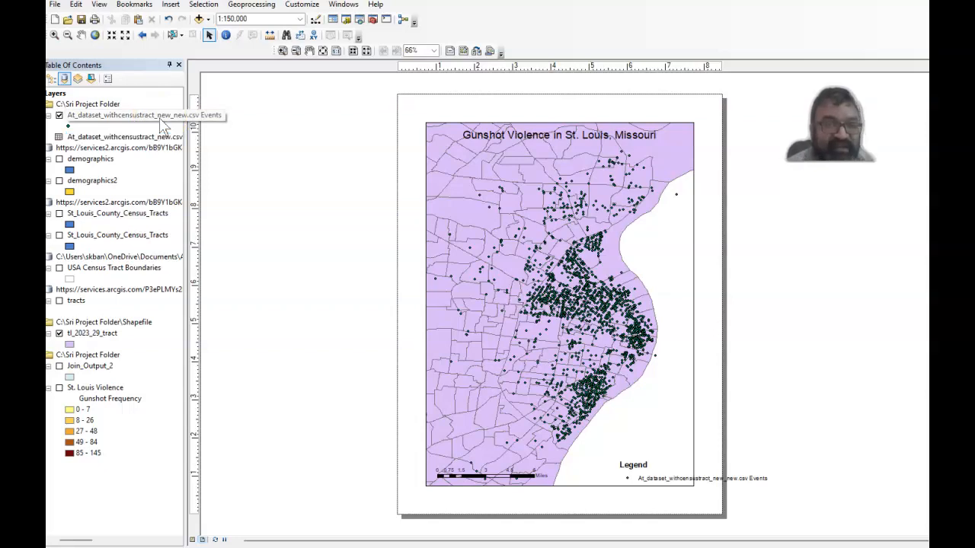
right_click(160, 119)
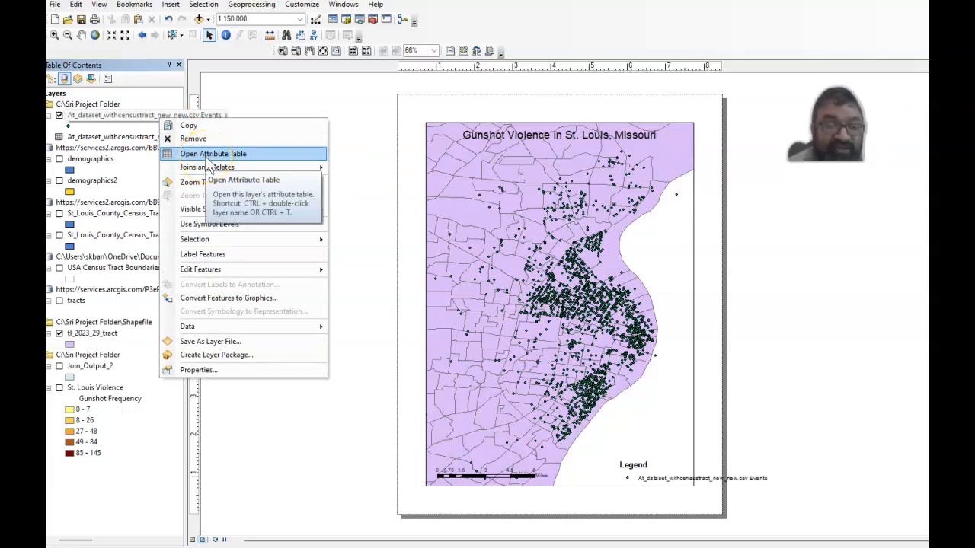
click(202, 157)
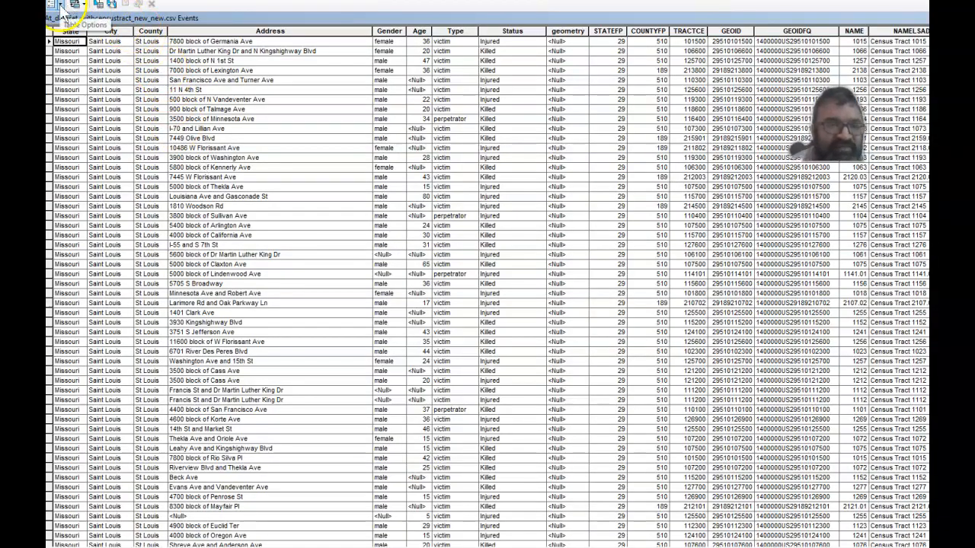
click(61, 6)
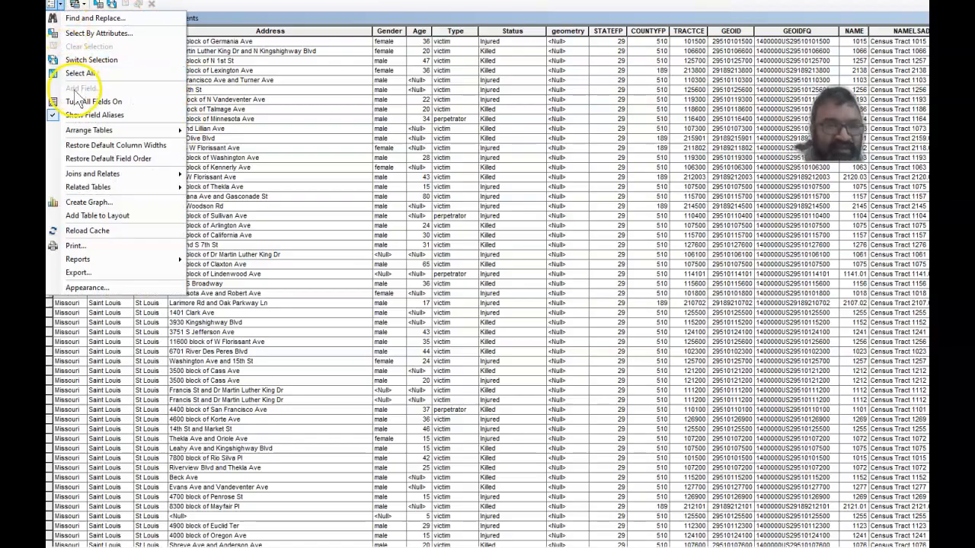
click(114, 274)
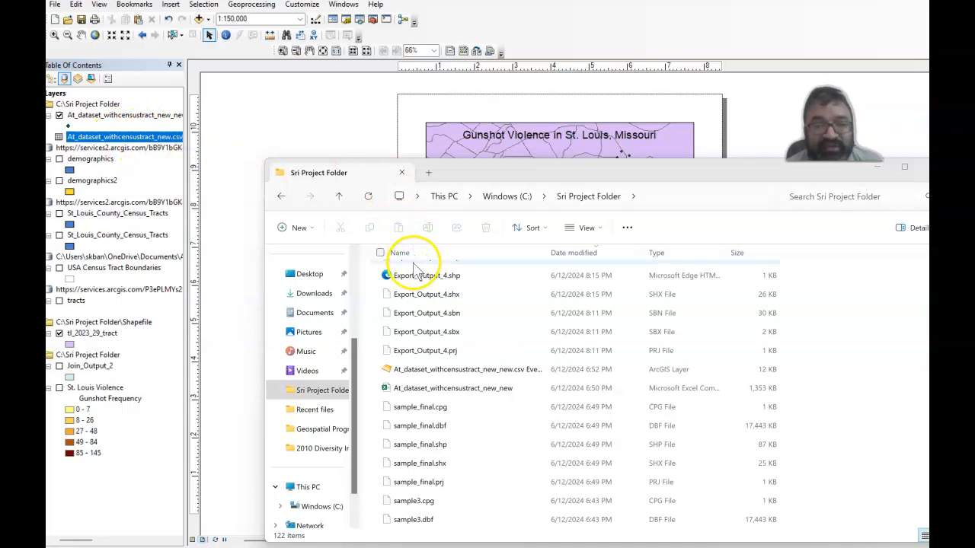
Add the At_dataset_withcensustract_new_new.csv Events layer file from Sri Project Folder to the map and hide the original events layer.
click(416, 371)
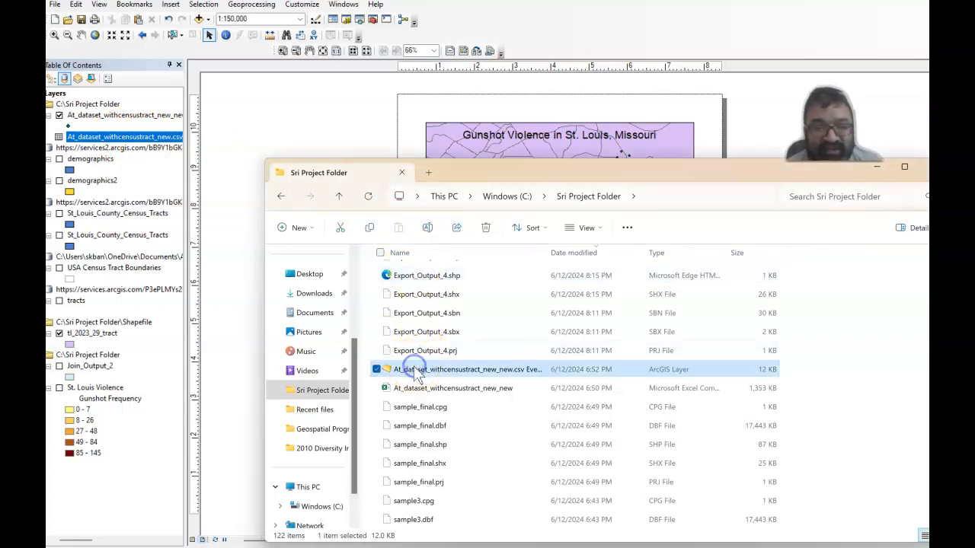
drag(416, 373, 122, 313)
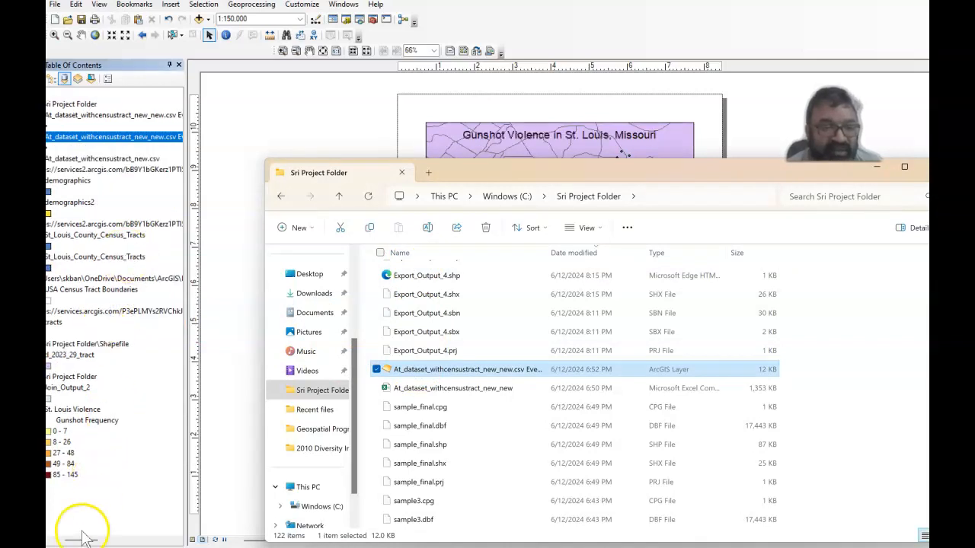
drag(80, 539, 64, 539)
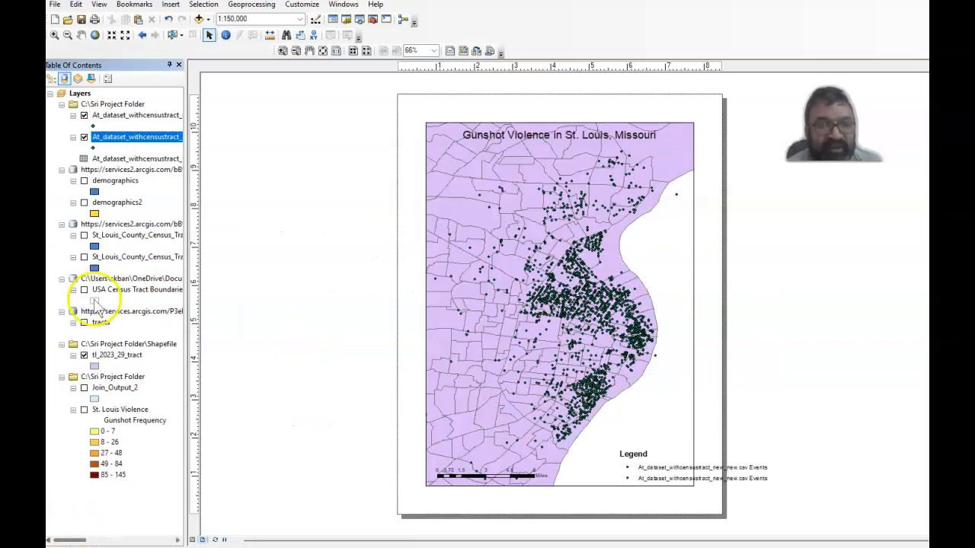
click(84, 116)
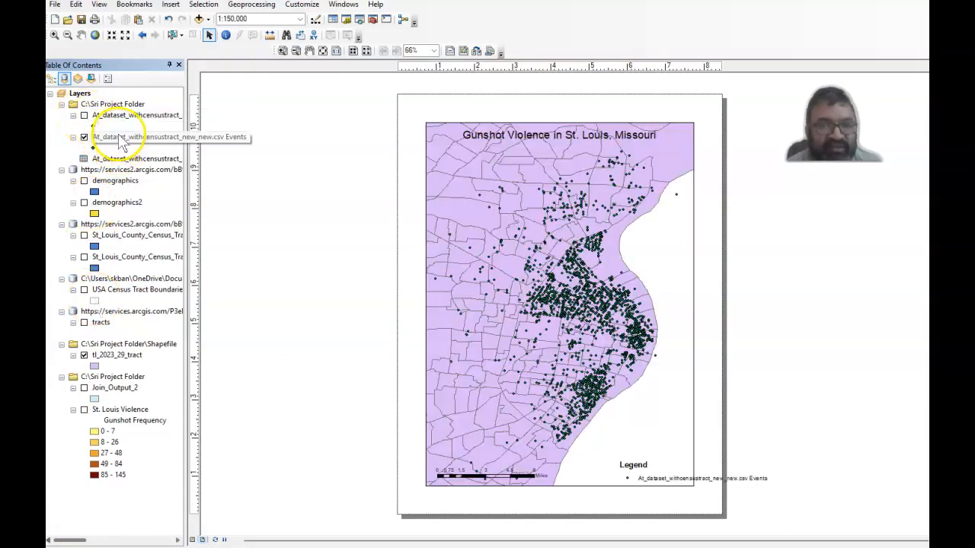
Check the table options of the newly added events layer for adding a field, and close its attribute table.
right_click(122, 141)
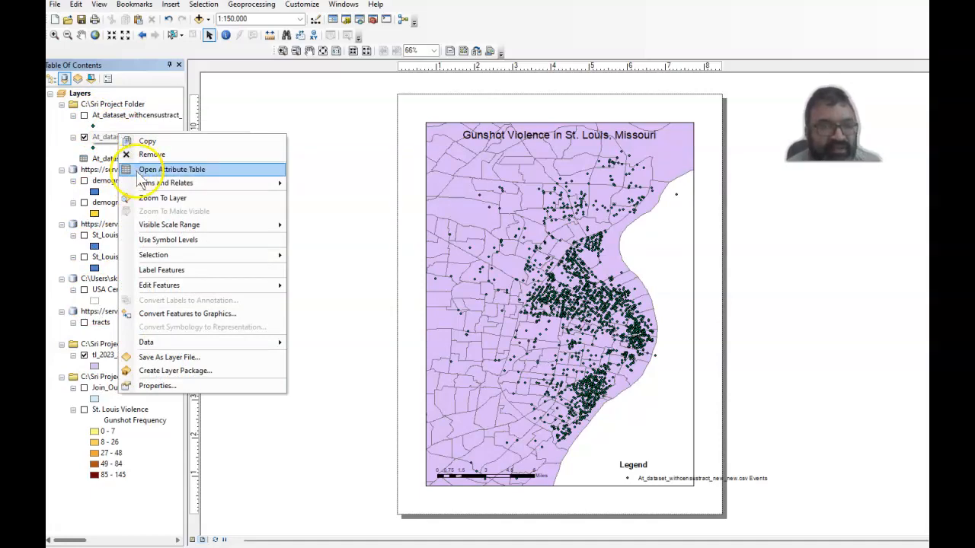
click(137, 170)
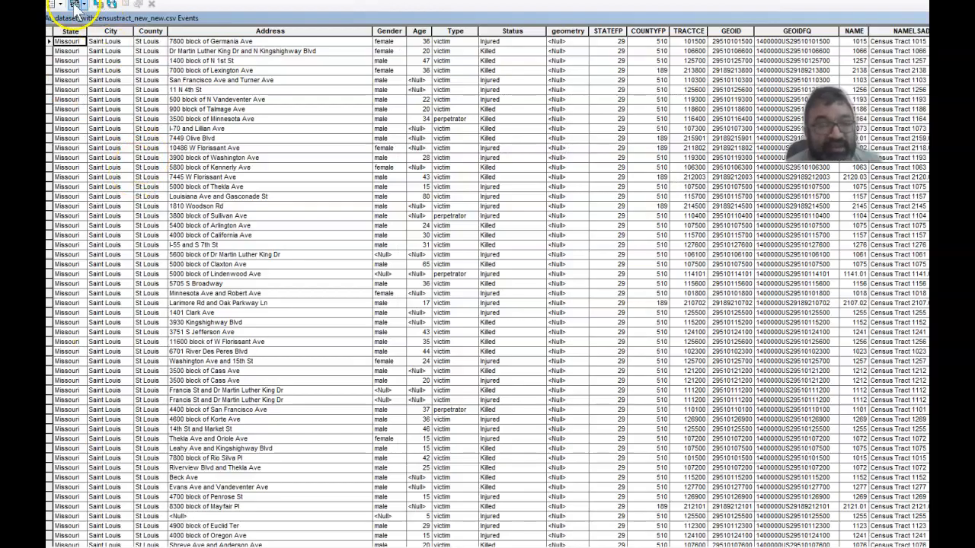
click(57, 5)
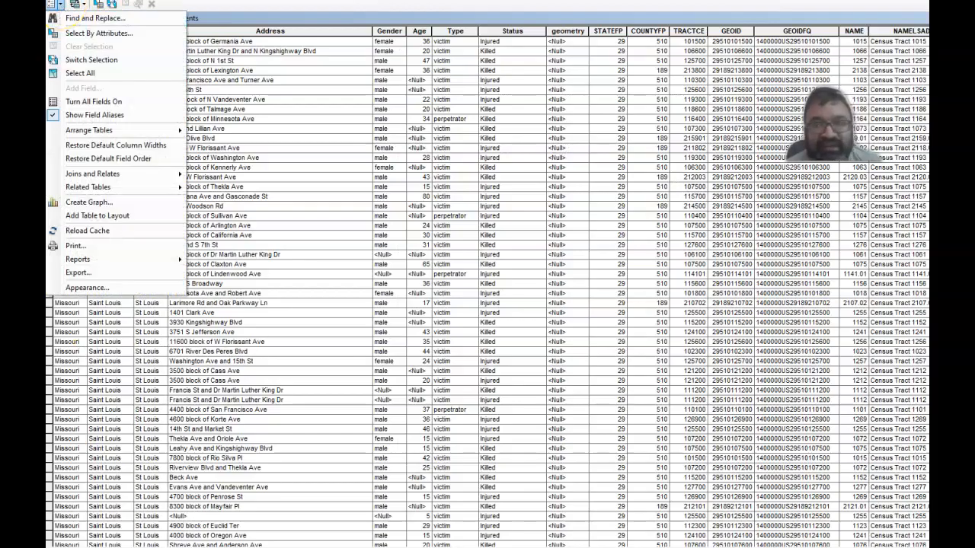
key(Escape)
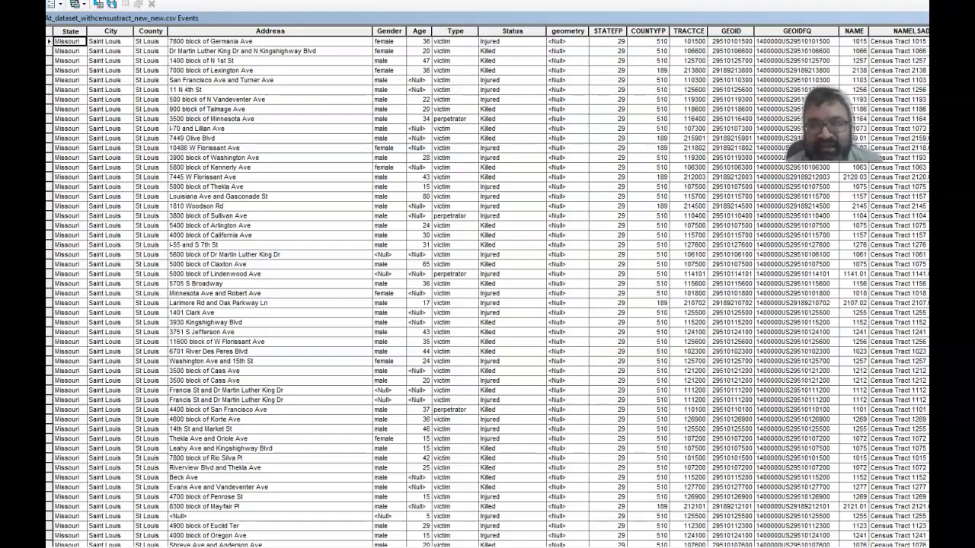
click(923, 2)
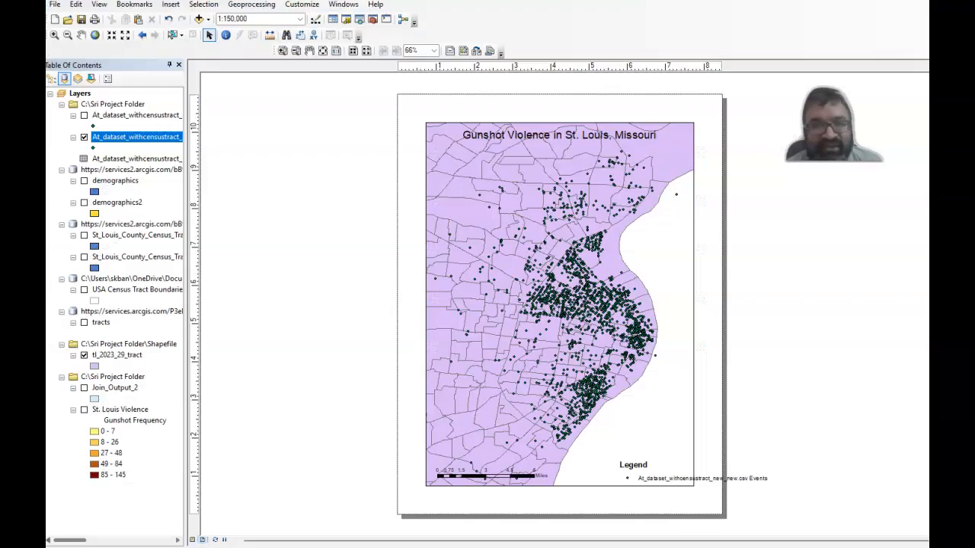
Inspect the hidden original events layer's attribute table and its table options.
click(158, 116)
right_click(158, 116)
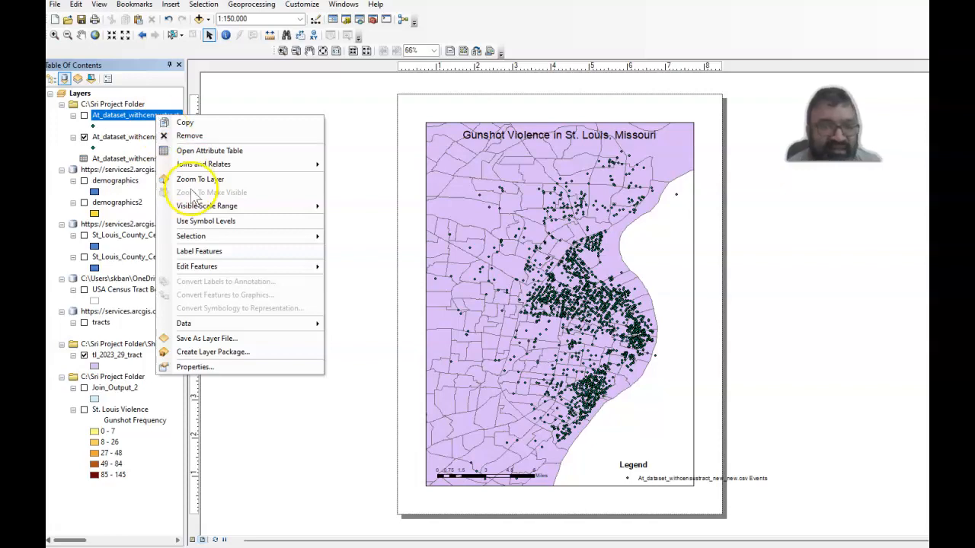
click(200, 152)
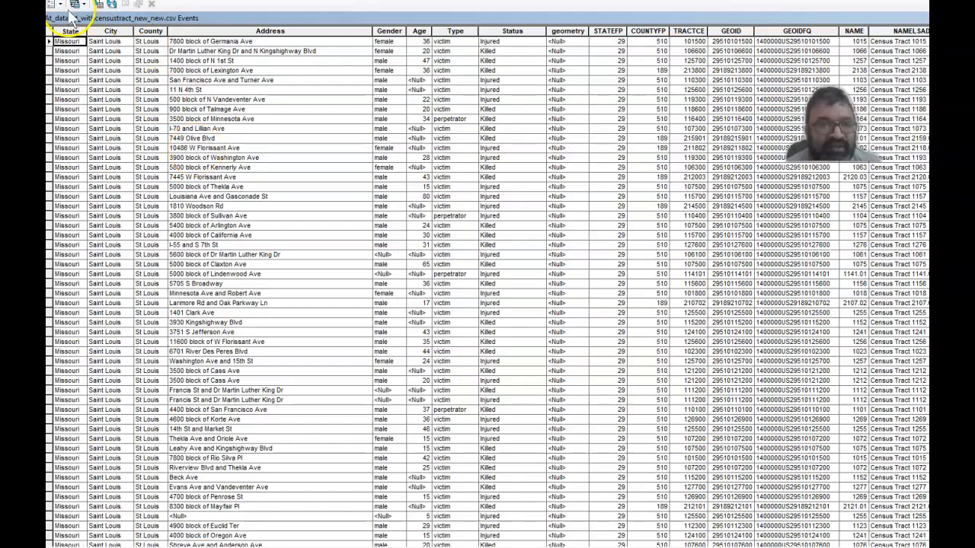
click(58, 5)
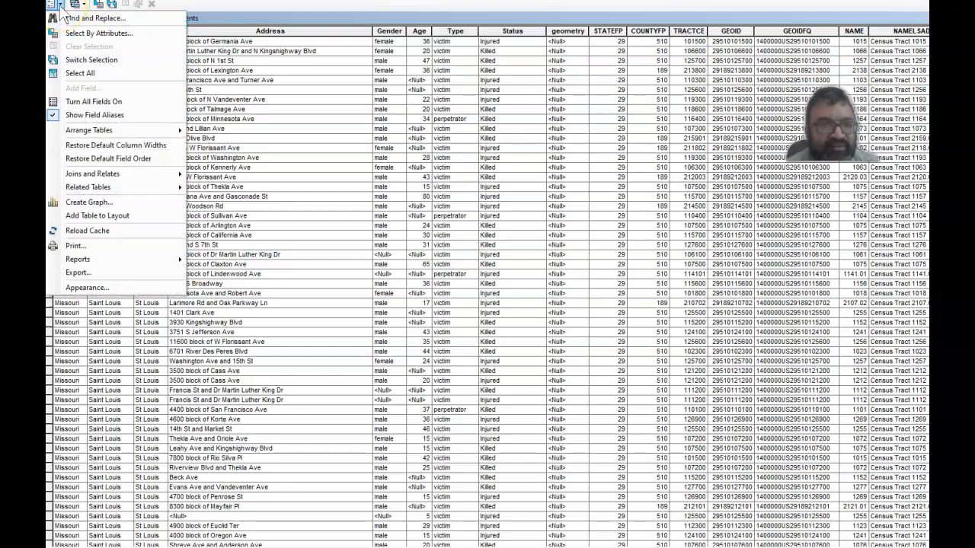
click(69, 545)
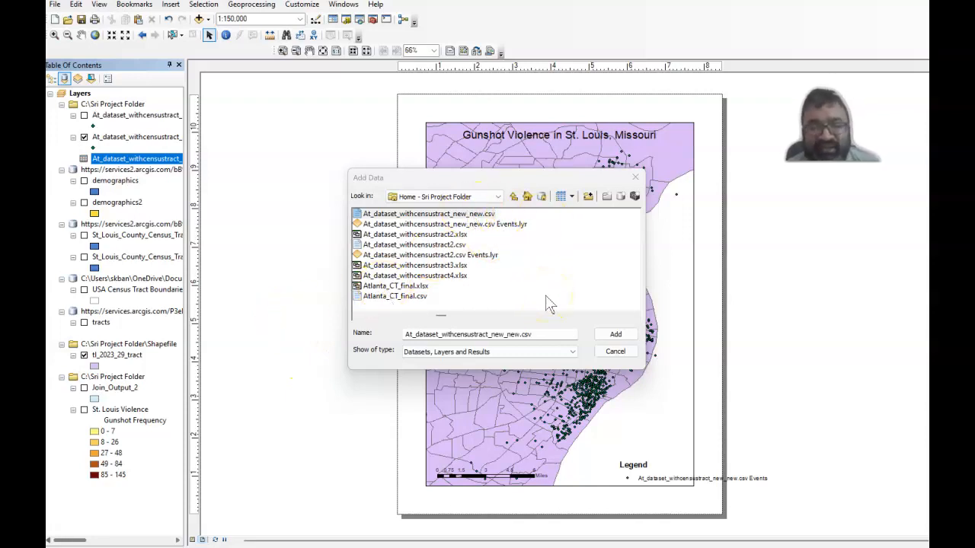
Add the At_dataset_withcensustract_new_new.csv table to the map as data.
click(600, 308)
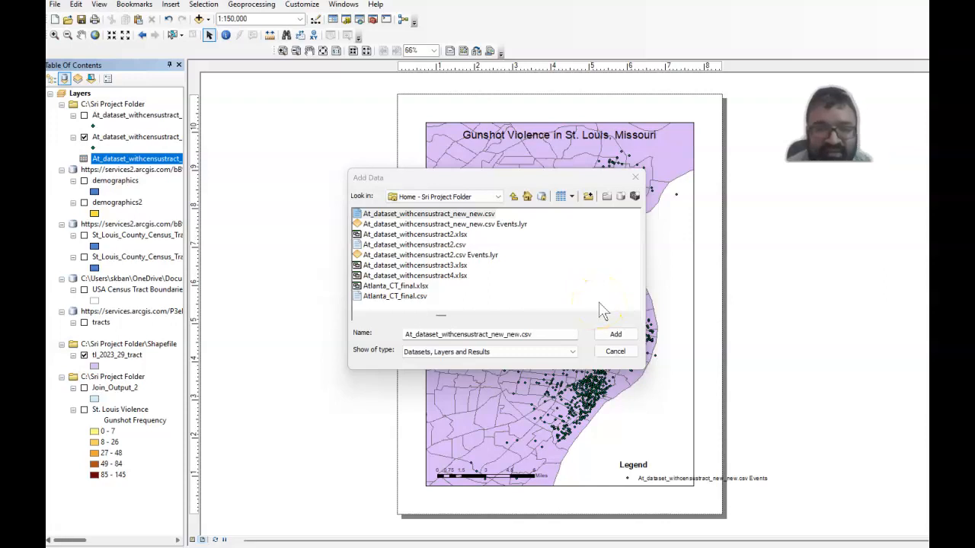
click(614, 337)
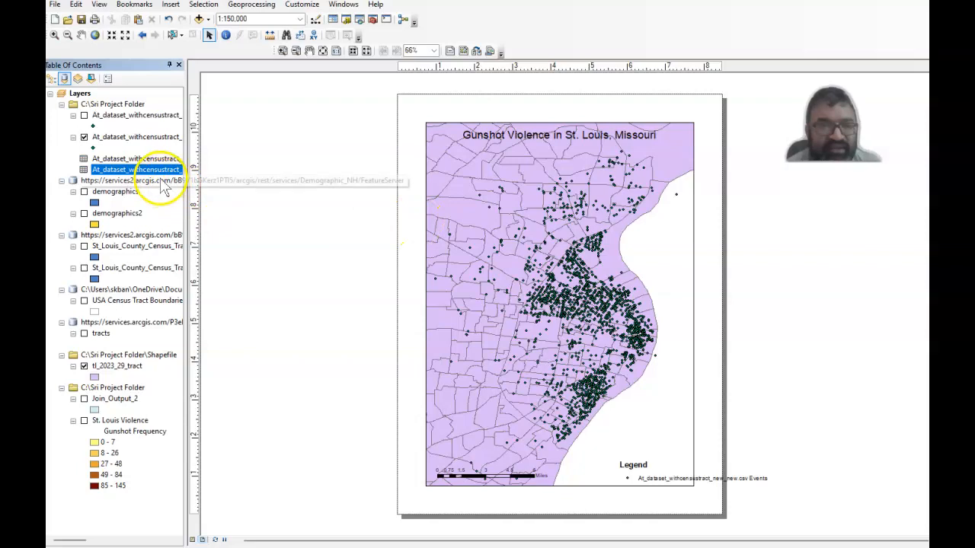
Display the added CSV table's XY data using longitude as X, latitude as Y and the GCS_WGS_1984 coordinate system.
right_click(157, 175)
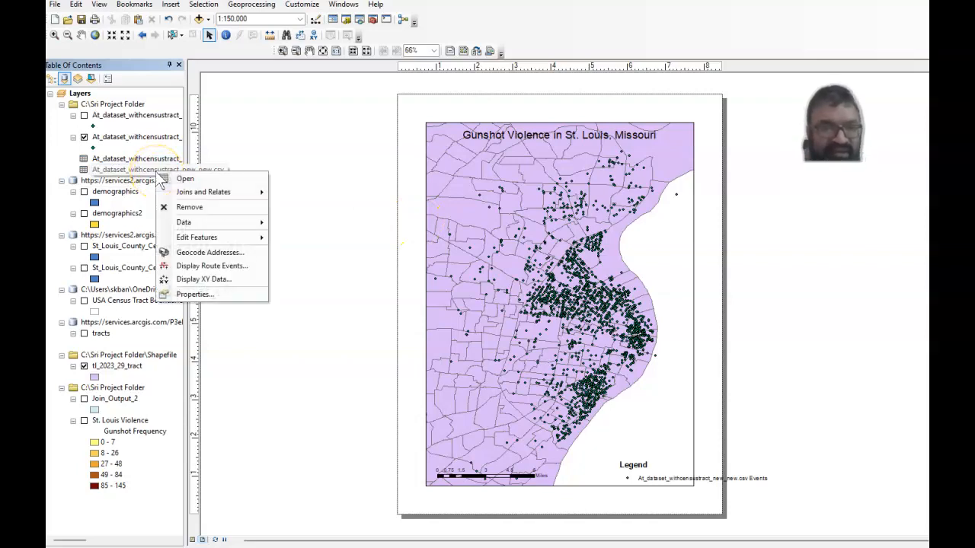
click(183, 282)
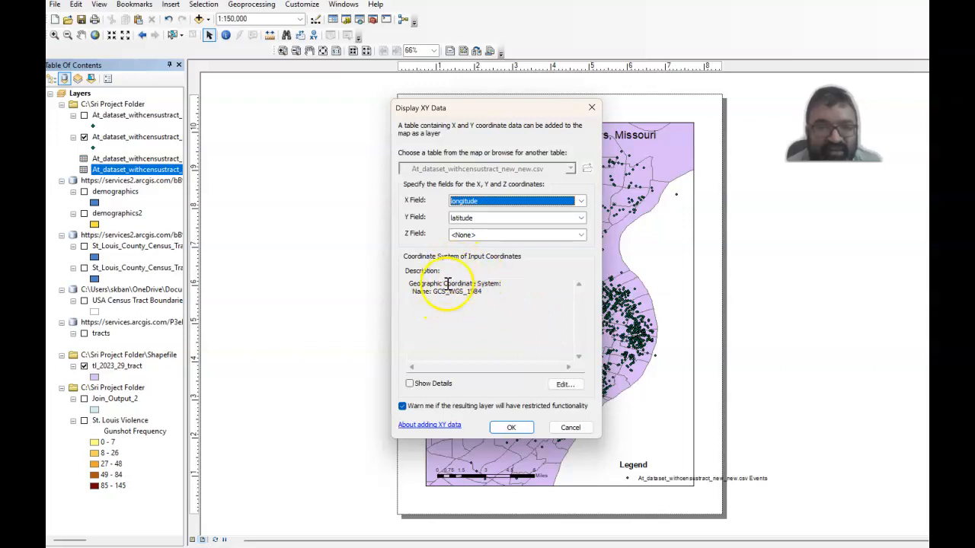
drag(483, 293, 434, 291)
click(450, 313)
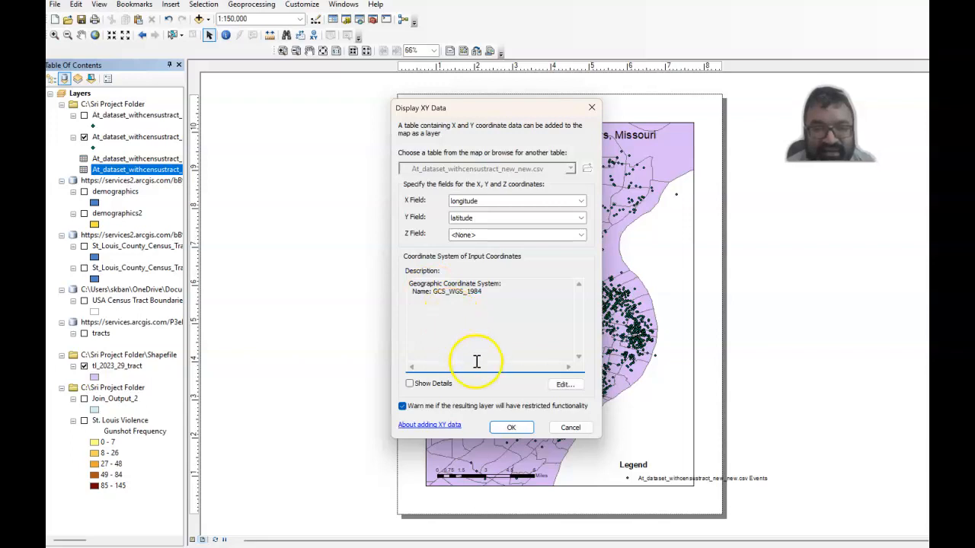
click(495, 429)
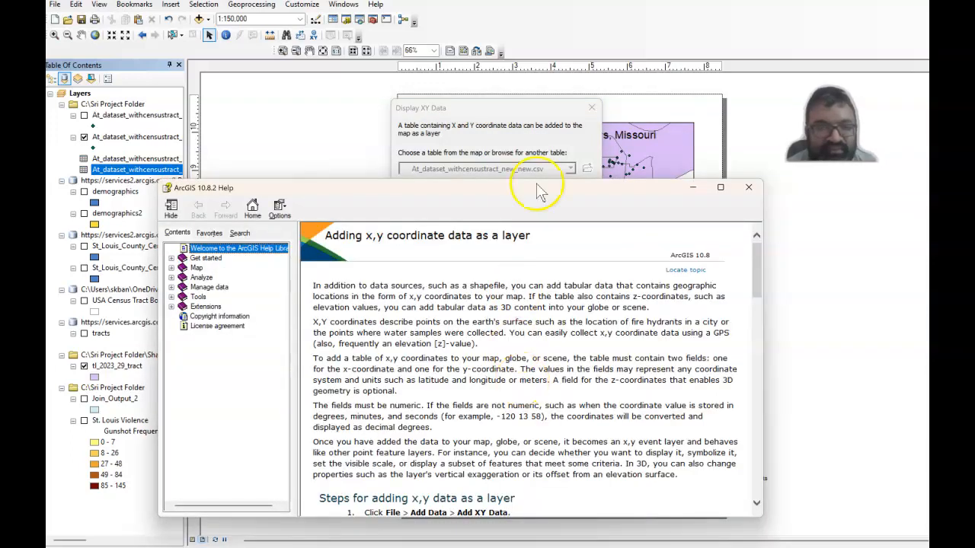
click(749, 187)
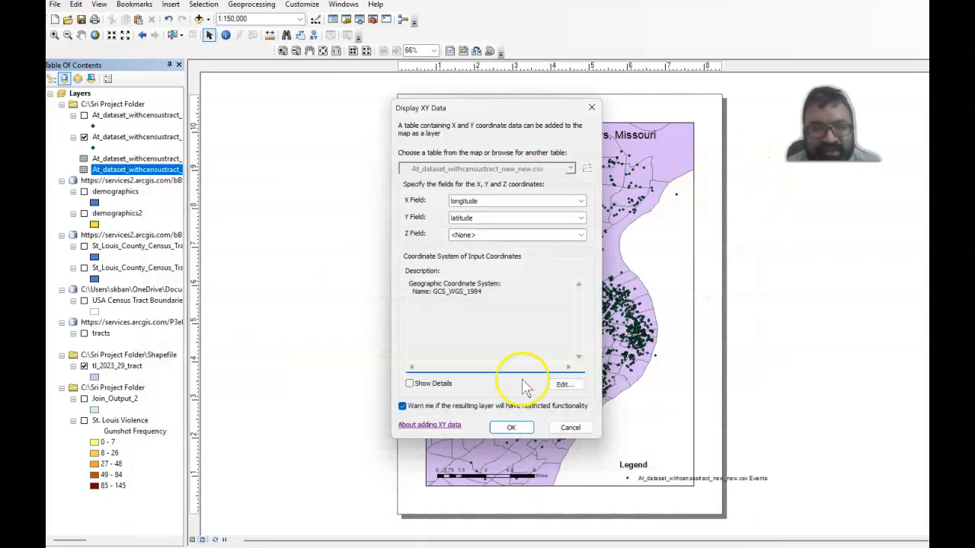
click(503, 427)
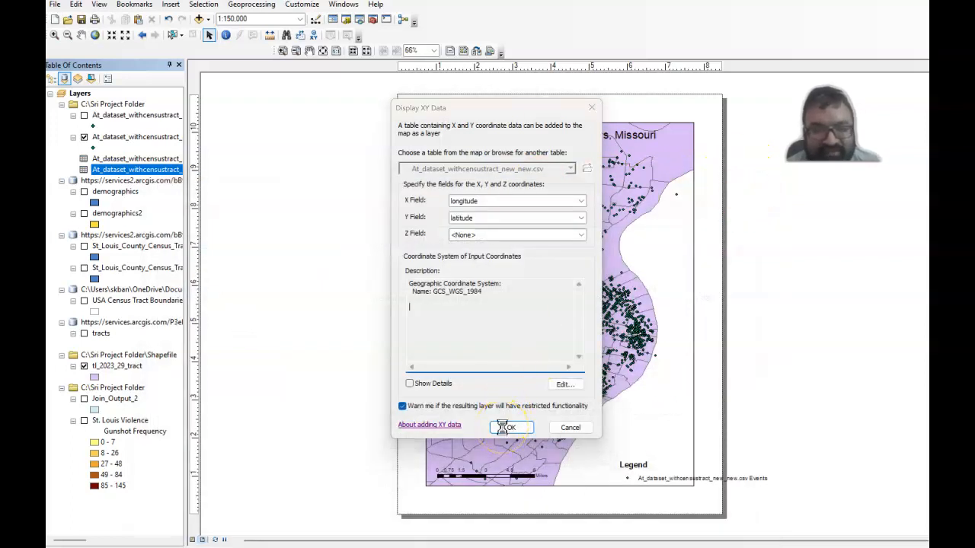
click(748, 187)
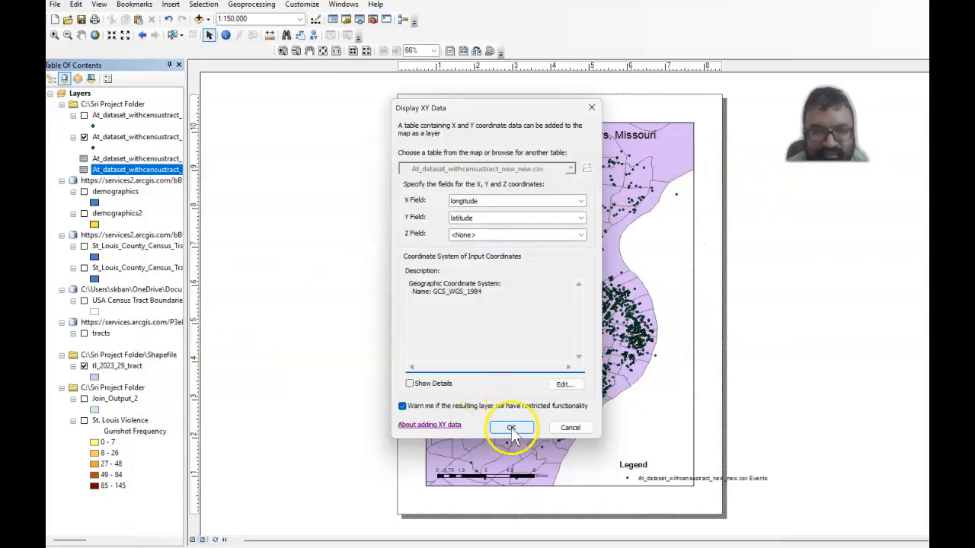
click(511, 430)
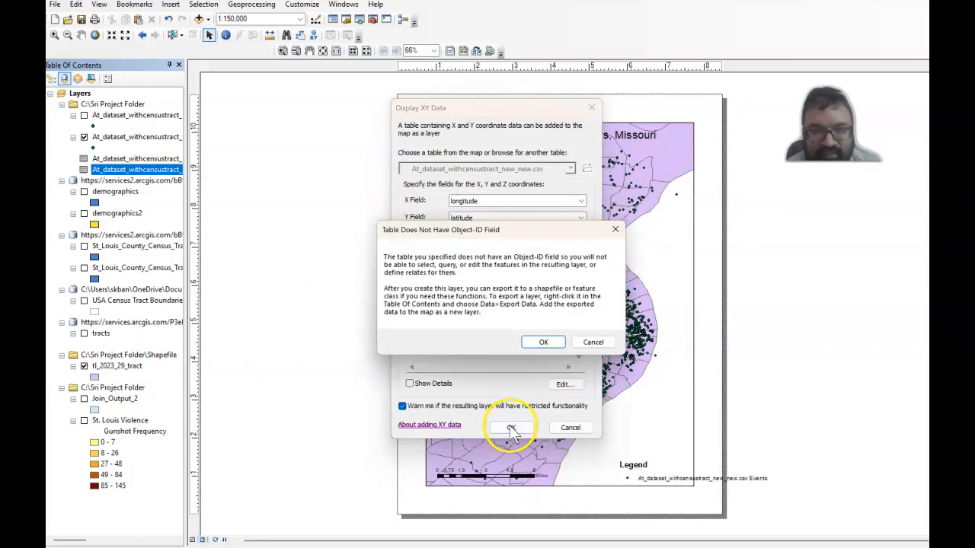
click(540, 343)
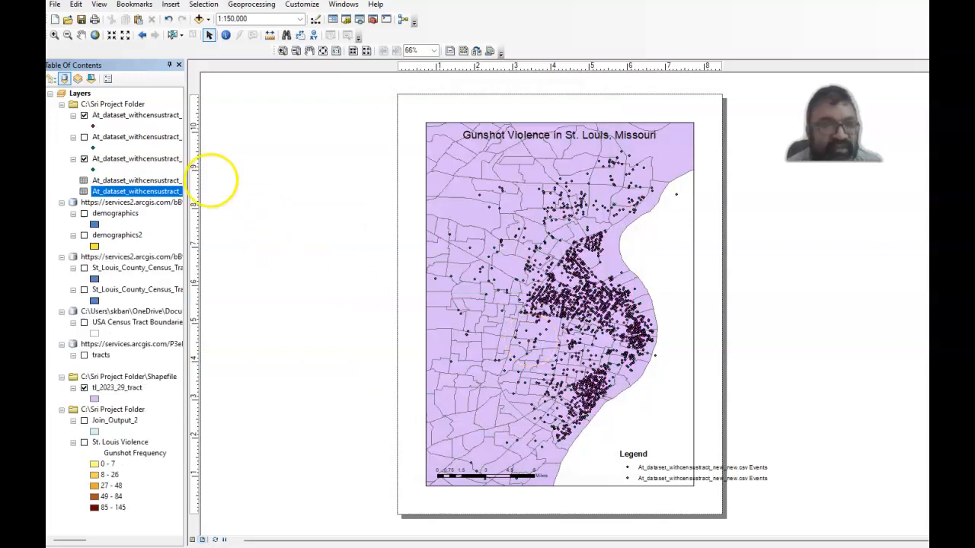
Hide the older visible events layer and export all features of the newest one to St_Louis_points.shp, adding the shapefile to the map.
click(84, 158)
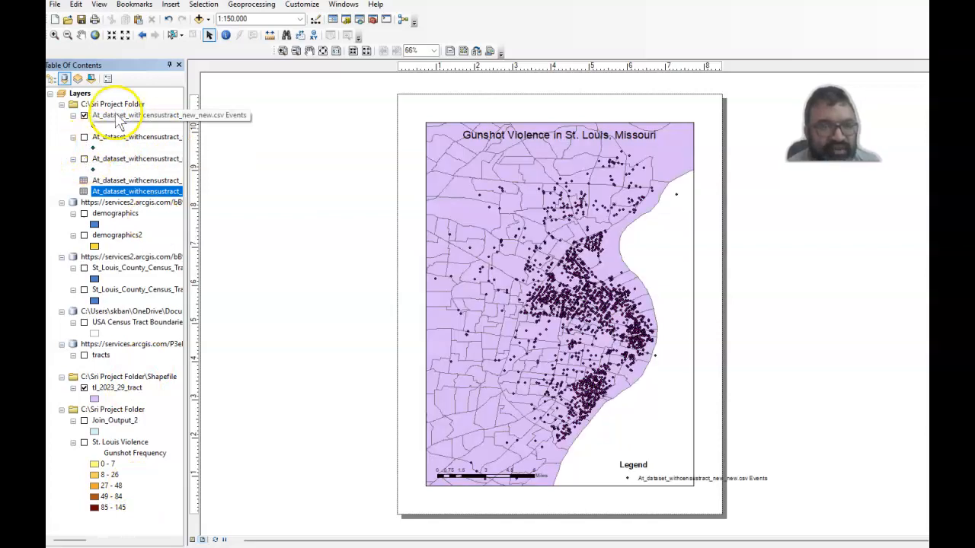
right_click(118, 120)
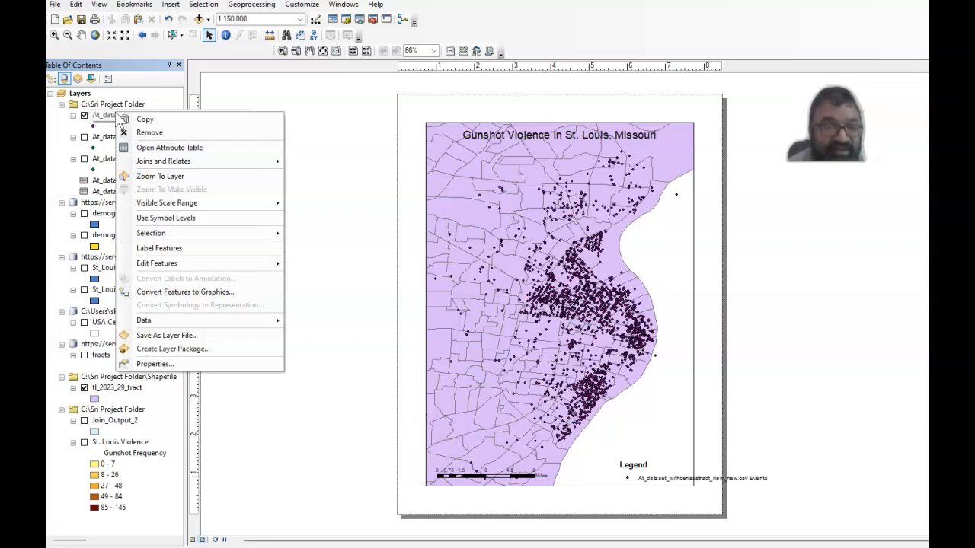
mouse_move(152, 327)
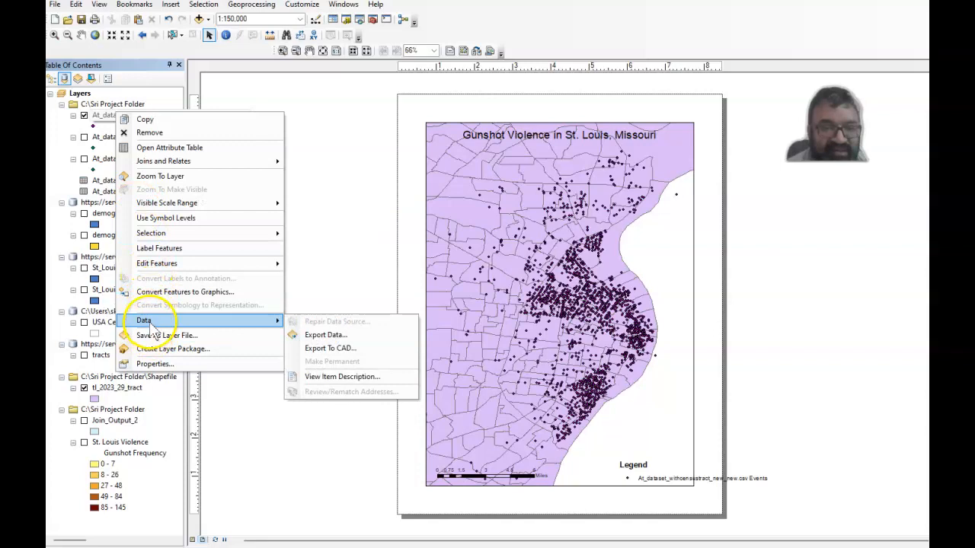
click(316, 336)
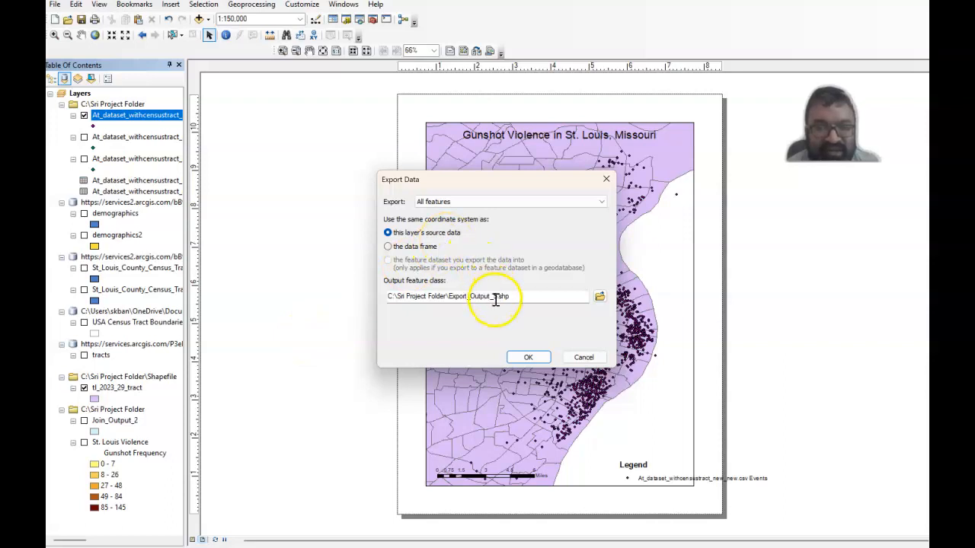
drag(497, 299, 453, 297)
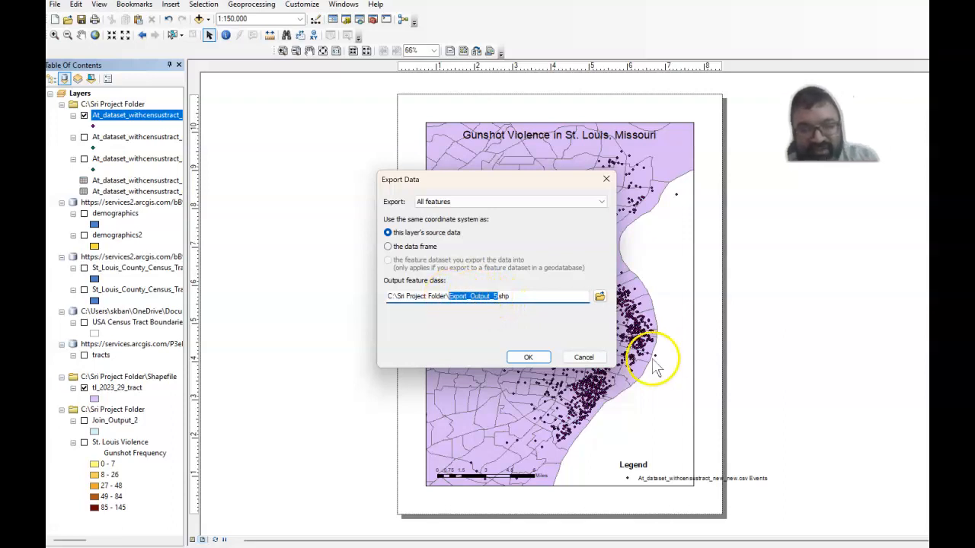
text(St_Louis_points)
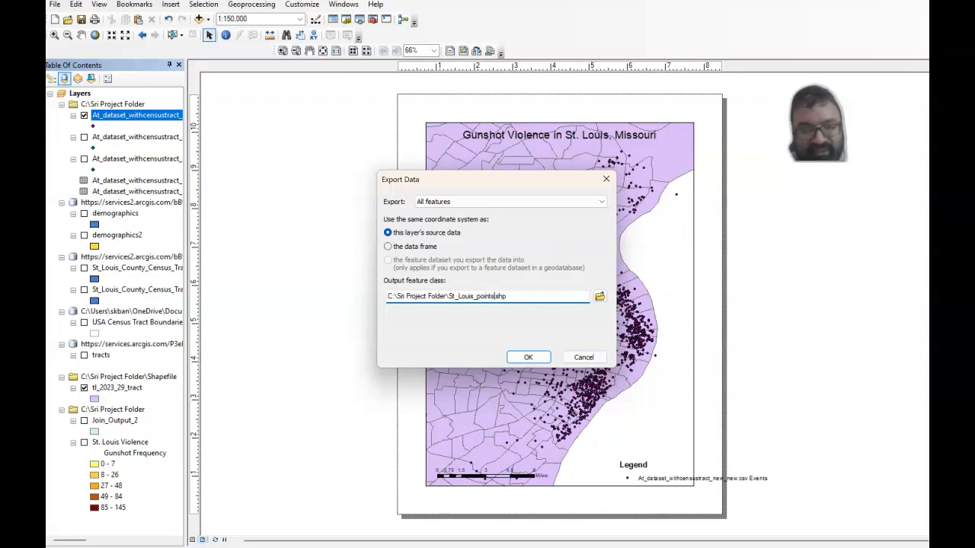
click(539, 357)
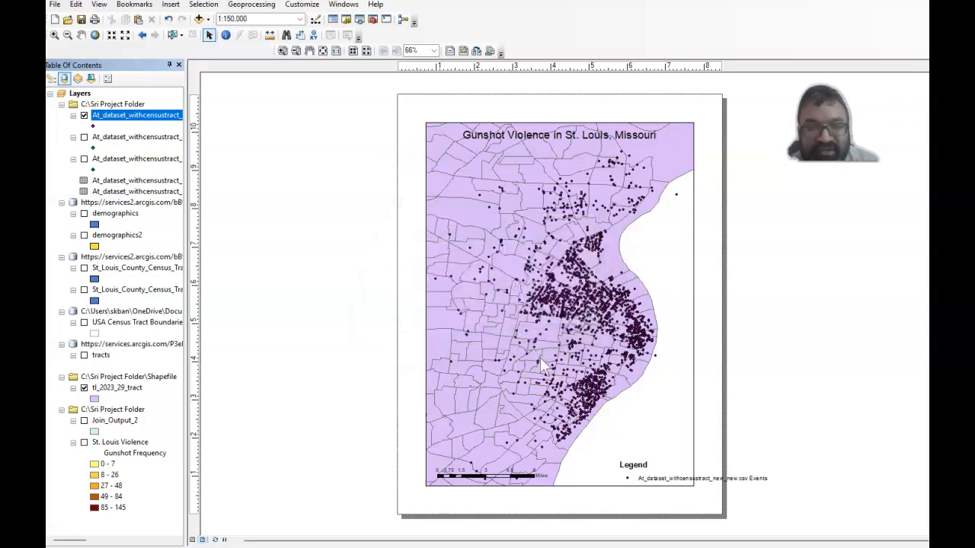
click(531, 320)
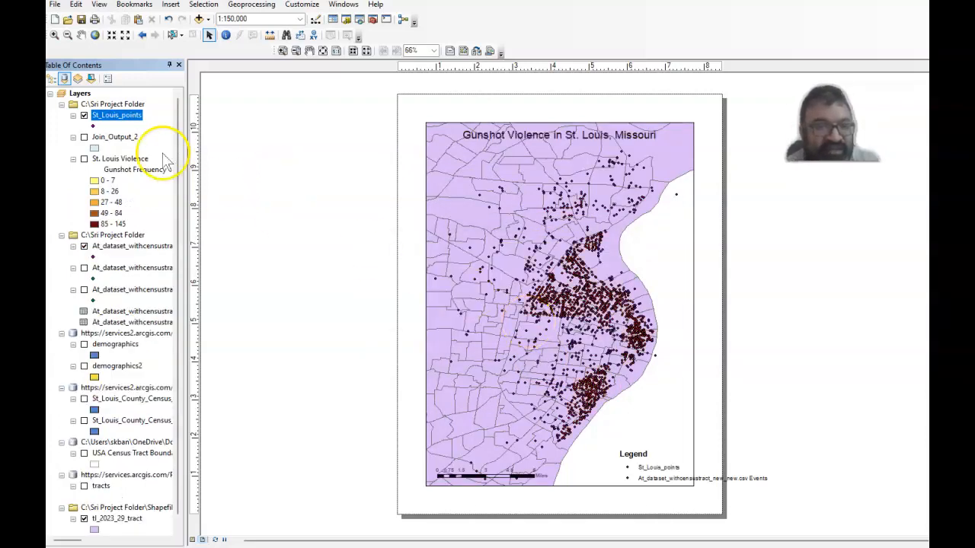
Check whether the St_Louis_points attribute table offers adding a field, and dismiss the dialog without adding one.
right_click(123, 121)
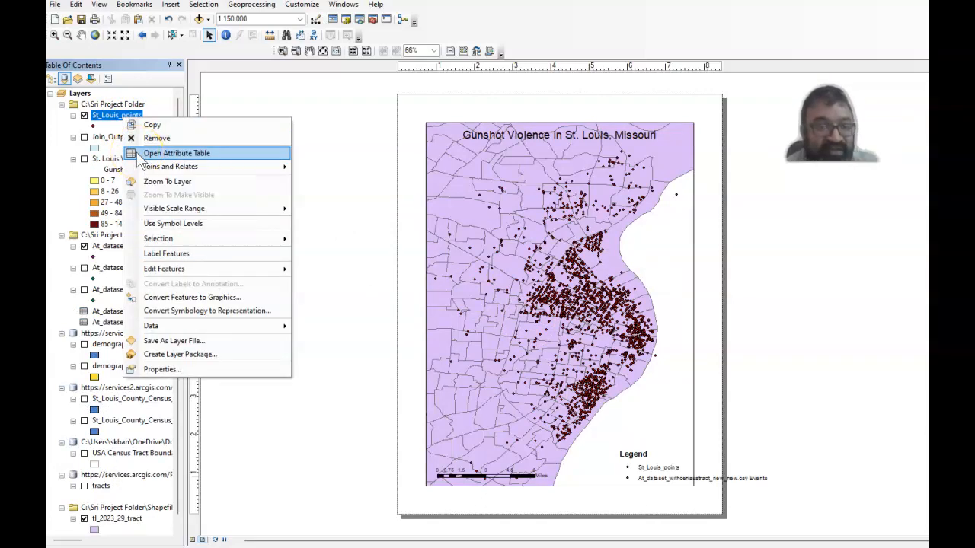
click(175, 153)
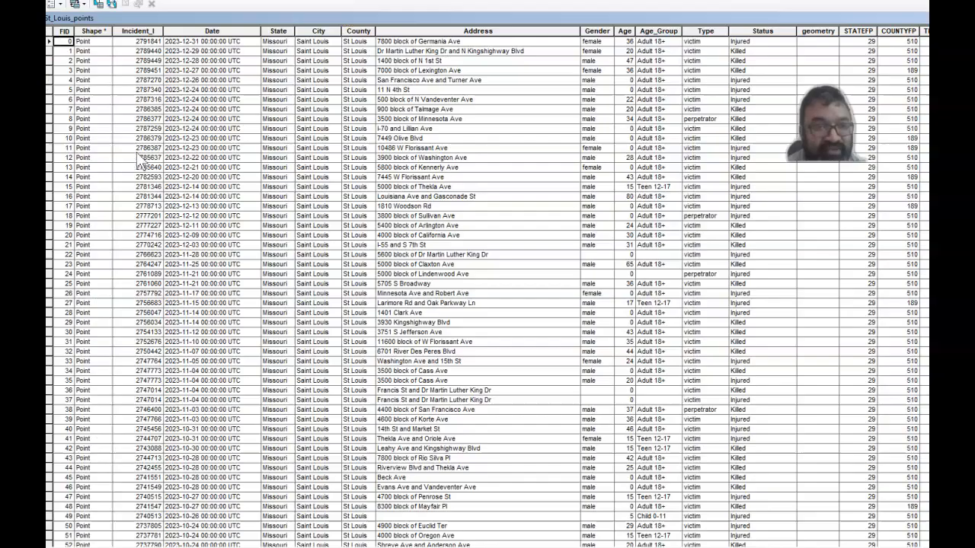
click(61, 5)
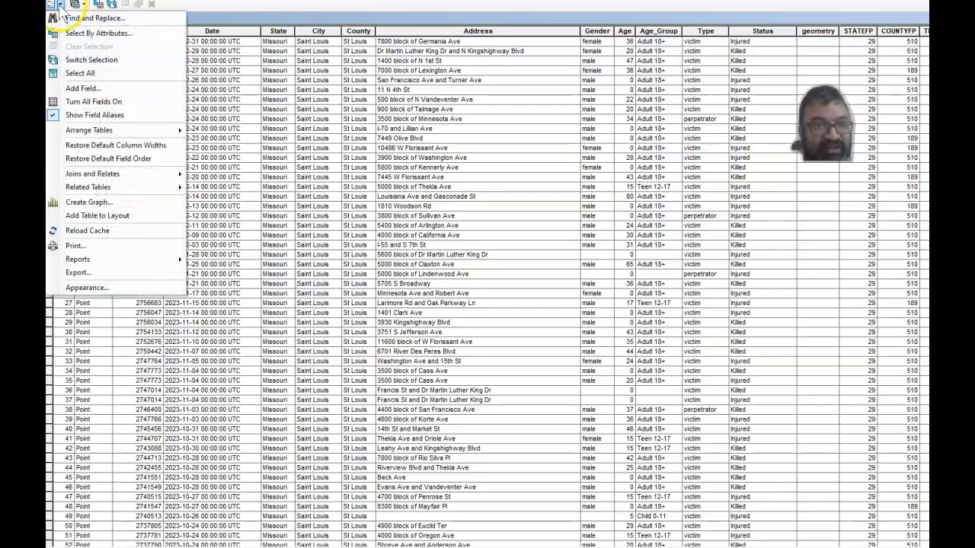
click(81, 88)
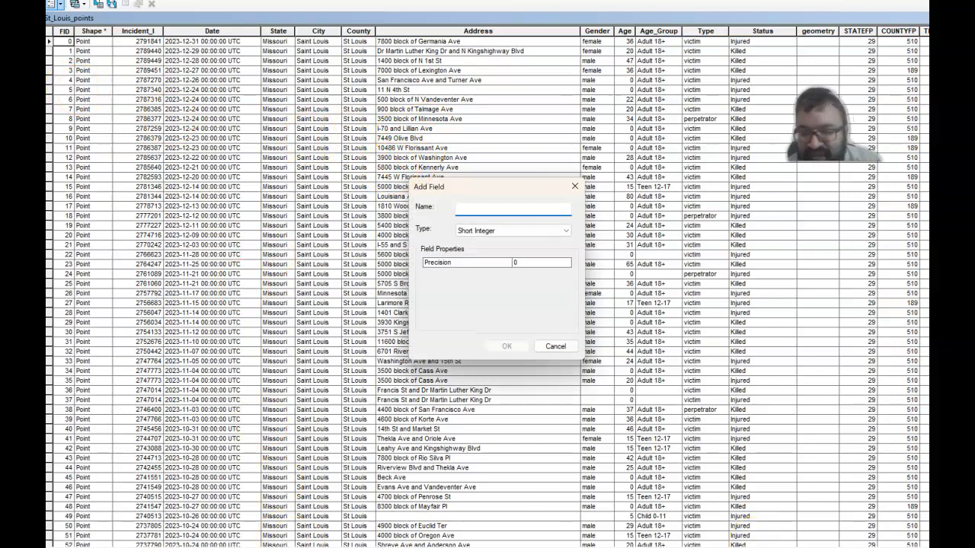
click(555, 347)
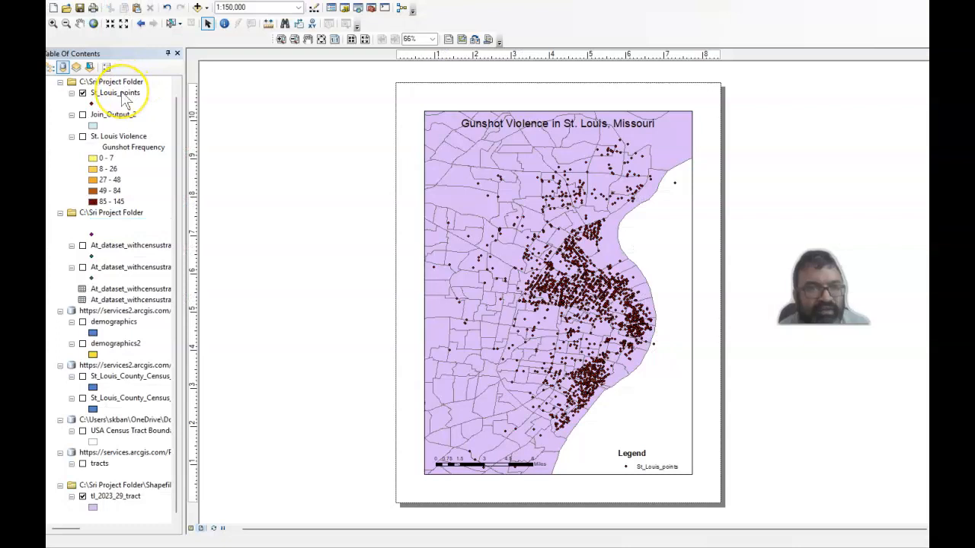
Add a Short Integer field named Count to the St_Louis_points attribute table.
click(122, 95)
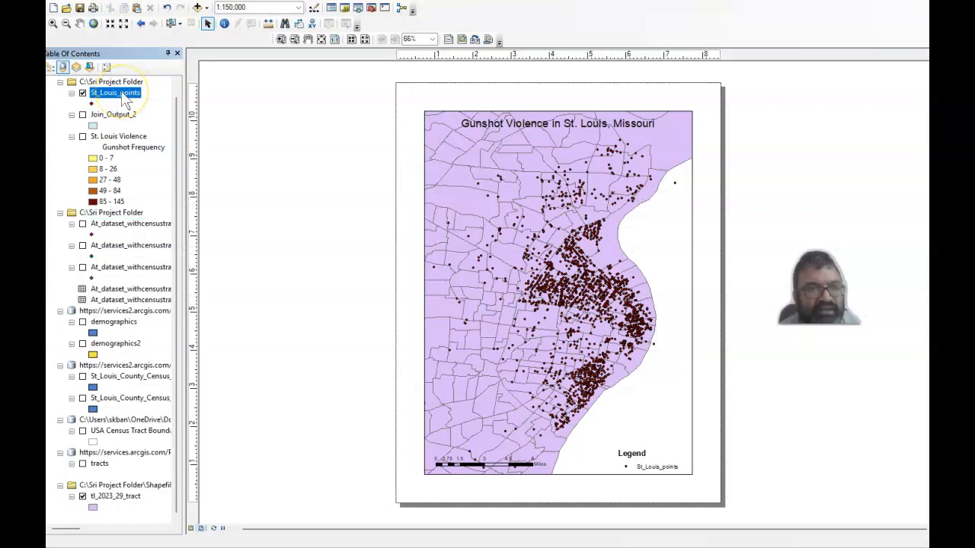
right_click(125, 99)
click(143, 123)
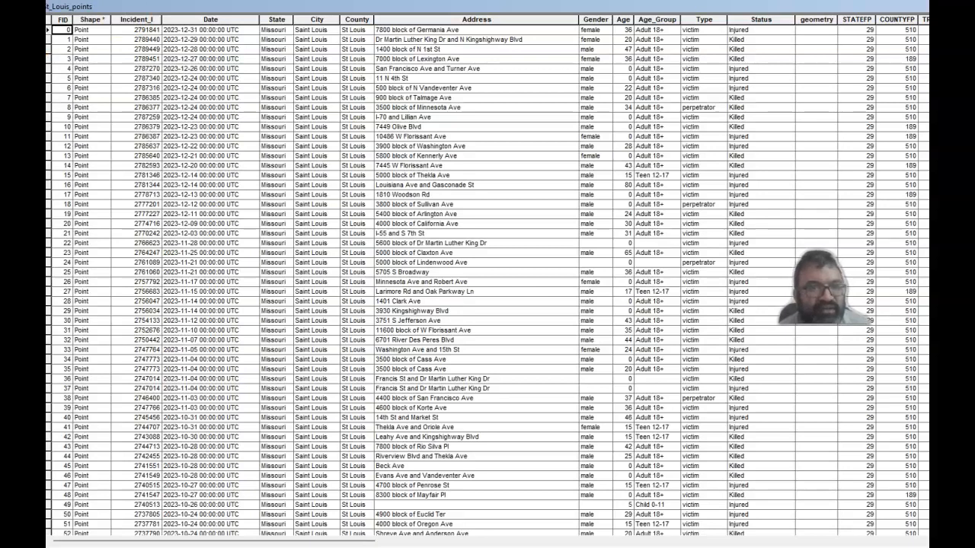
click(52, 1)
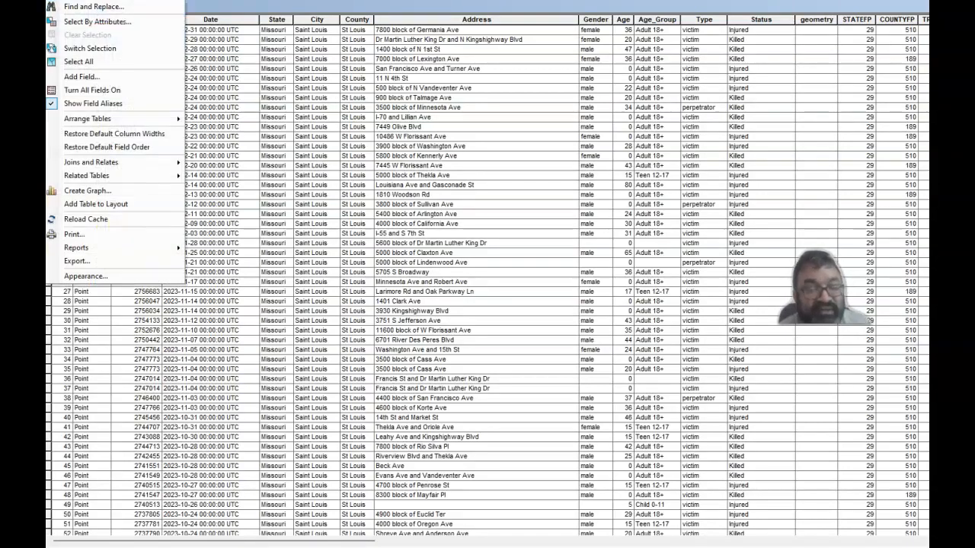
click(80, 79)
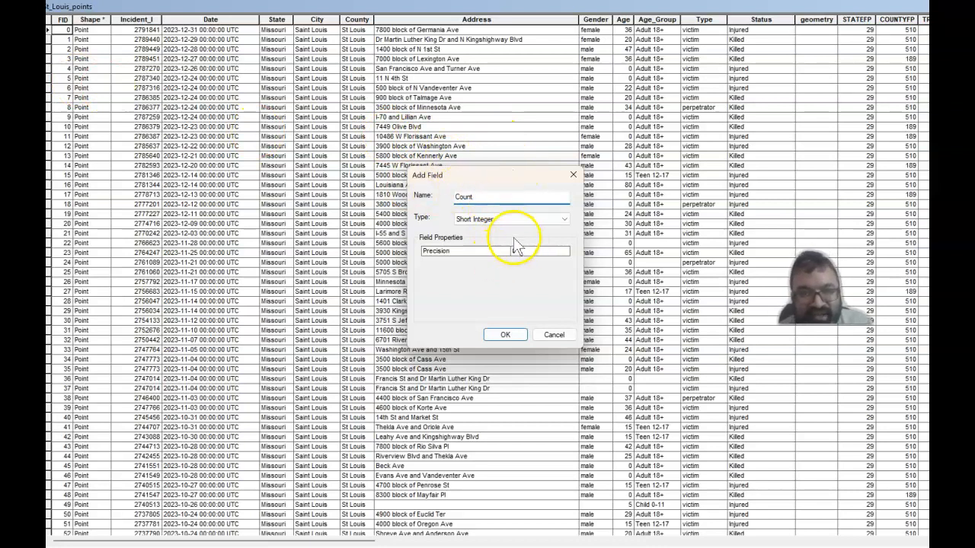
click(505, 335)
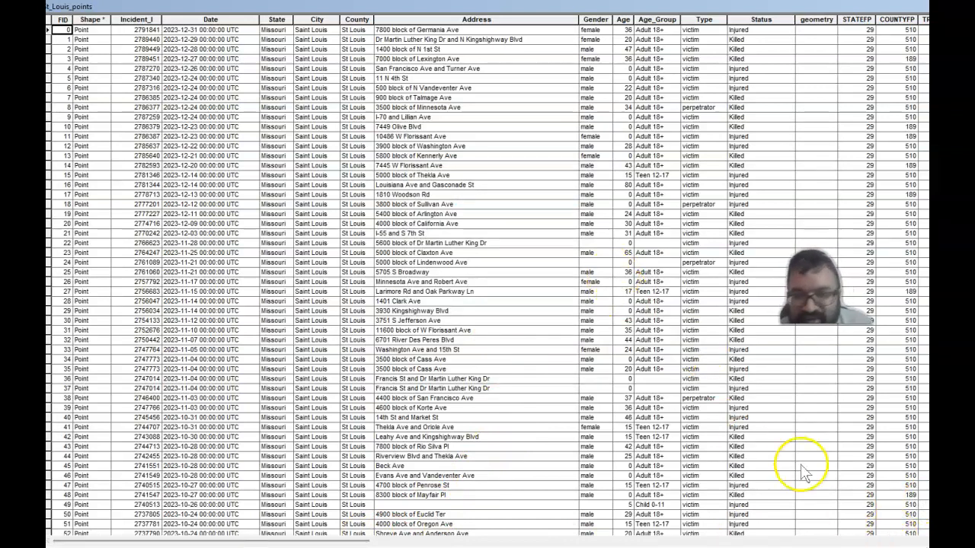
Set the Count field to 1 for every record with the Field Calculator, and close the attribute table.
click(855, 533)
click(595, 359)
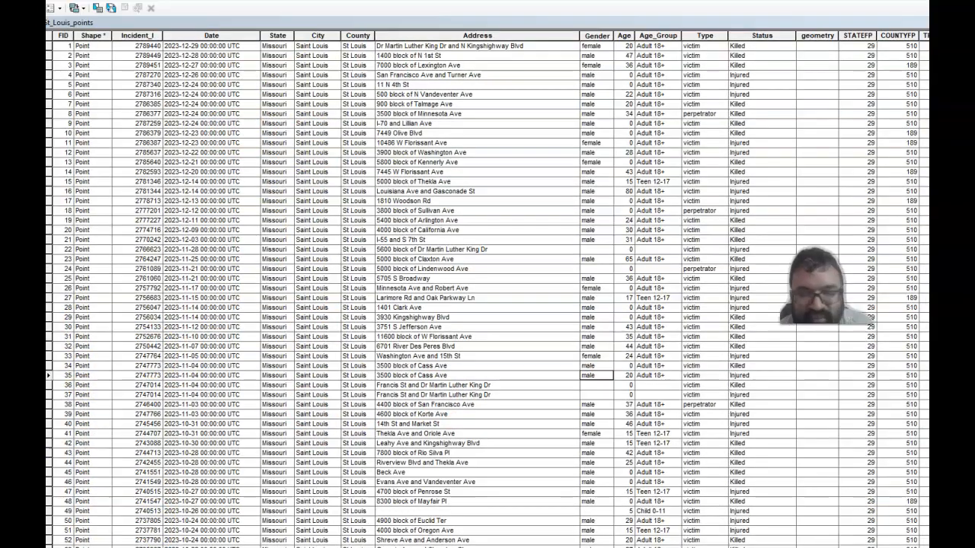
drag(389, 545, 914, 536)
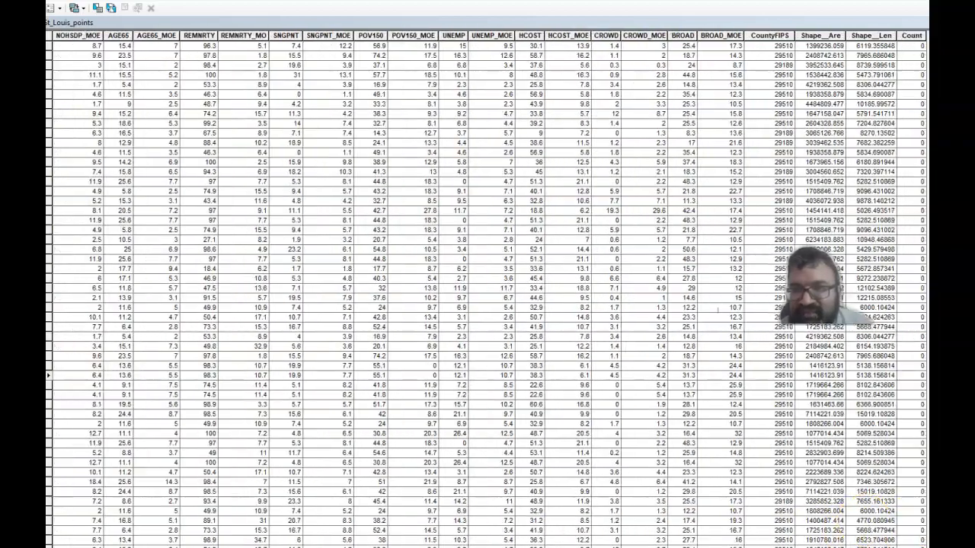
click(906, 35)
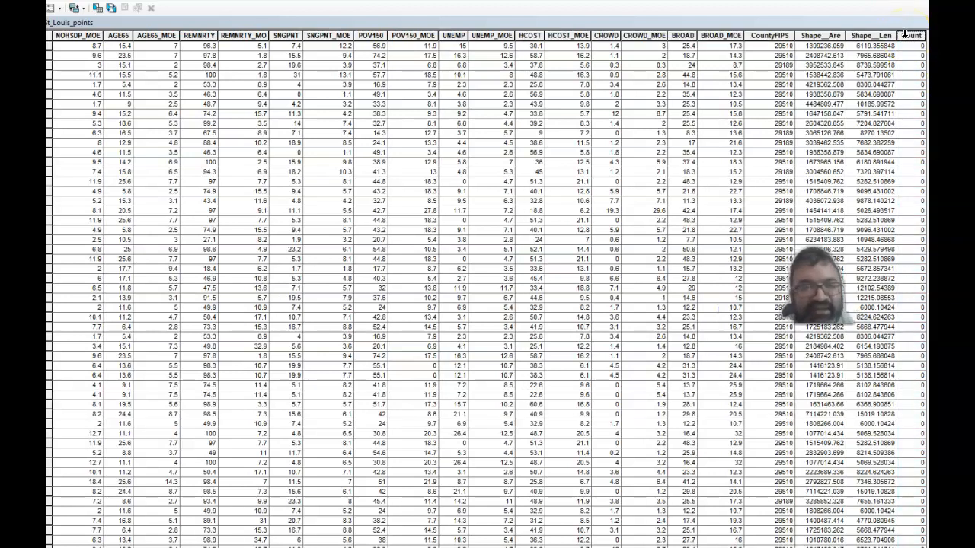
right_click(905, 35)
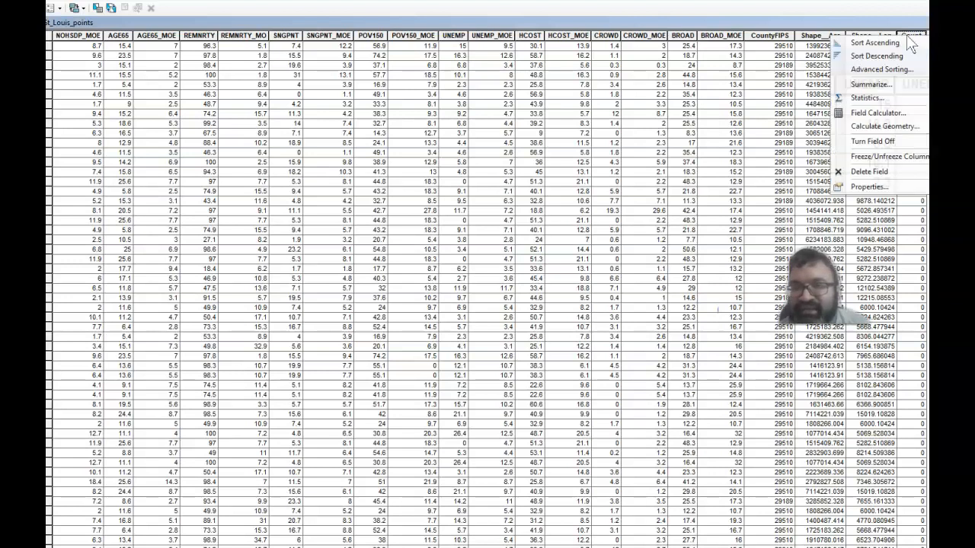
click(883, 108)
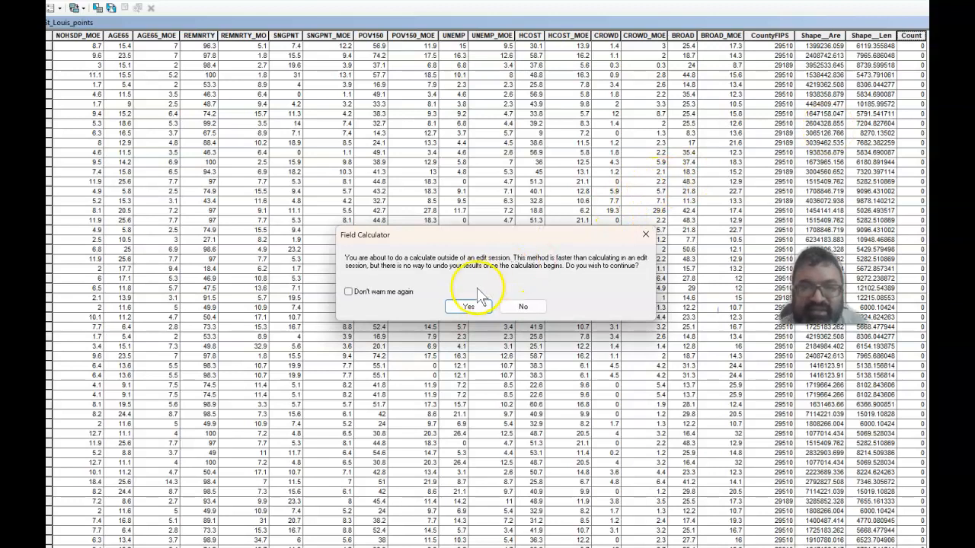
click(471, 306)
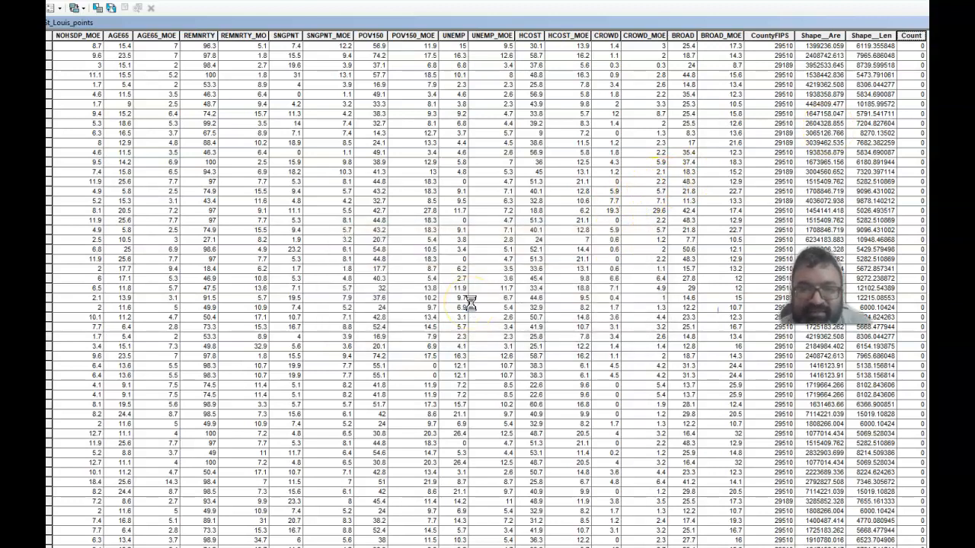
click(450, 304)
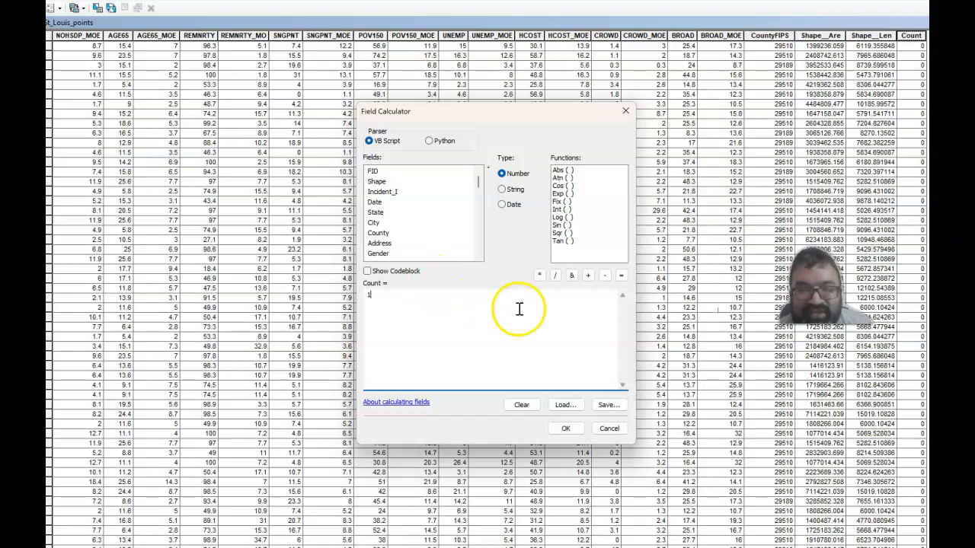
click(562, 428)
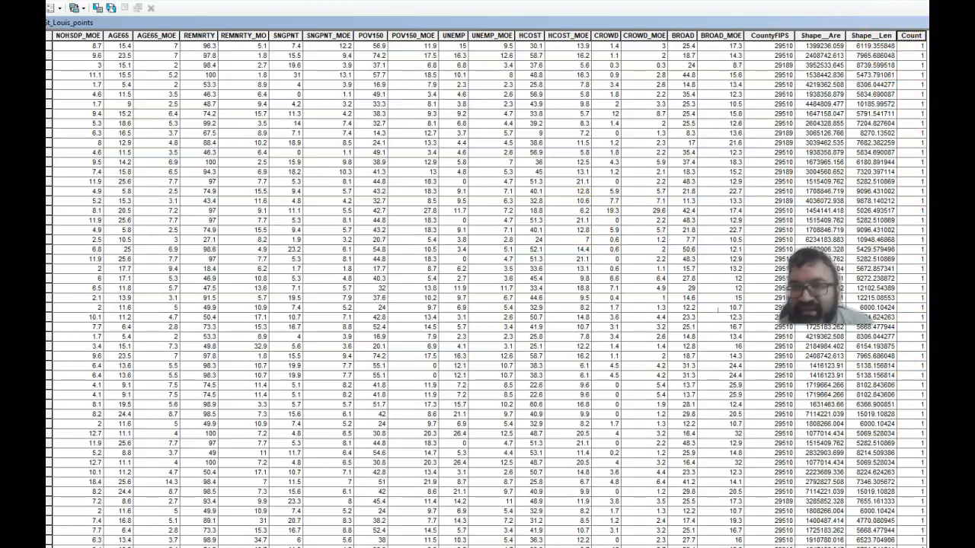
click(917, 2)
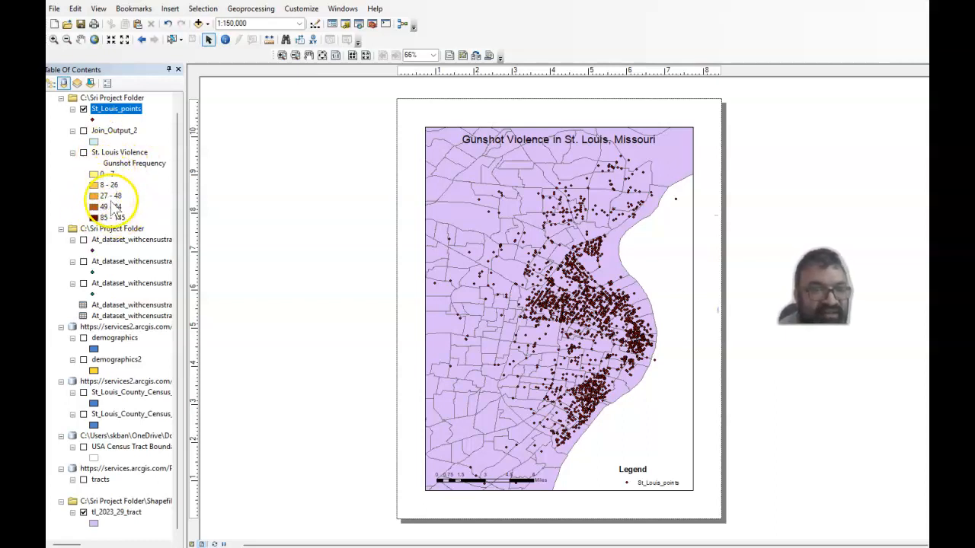
Spatially join the At_dataset_withcensustract_new_new.csv Events layer to St_Louis_points, summarizing attributes by Sum and saving to Join_Output_4.shp.
right_click(135, 114)
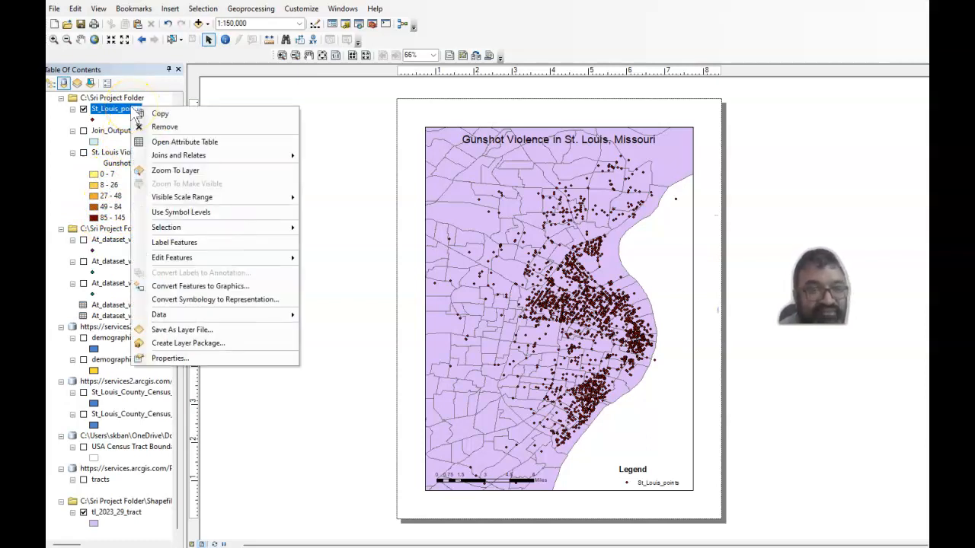
mouse_move(168, 159)
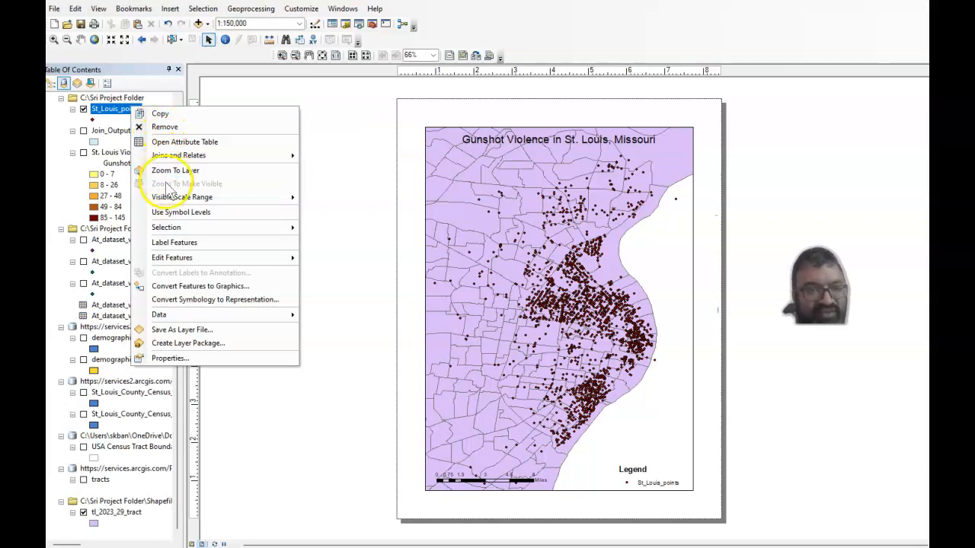
mouse_move(169, 201)
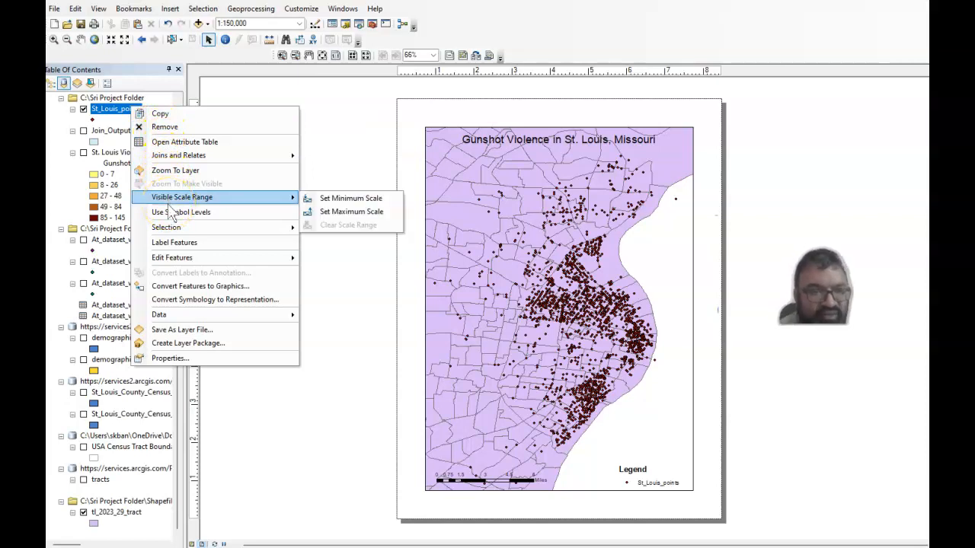
mouse_move(259, 160)
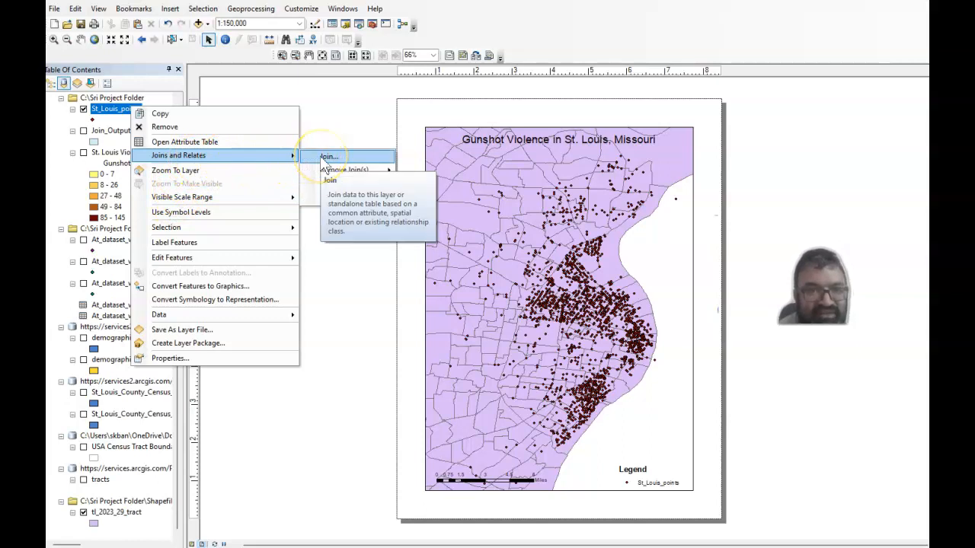
click(326, 157)
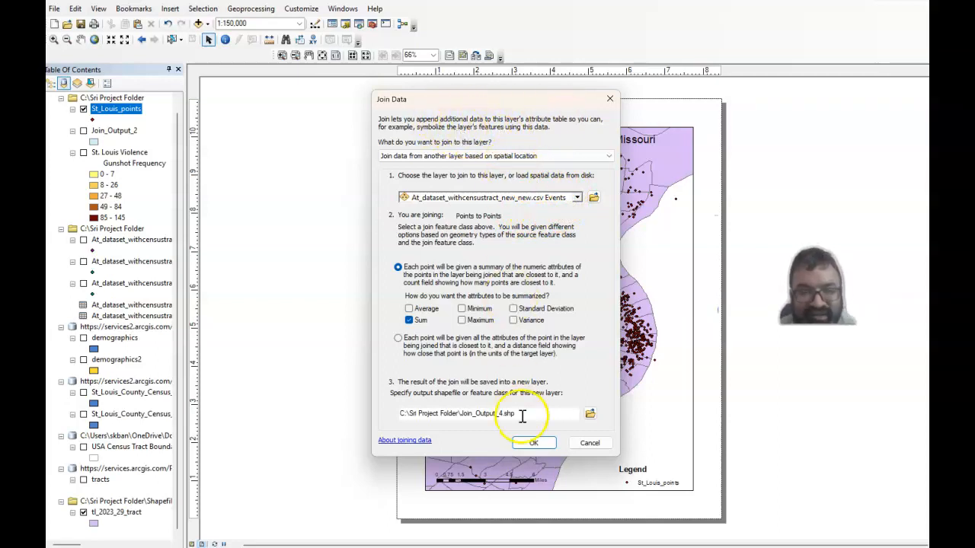
click(533, 442)
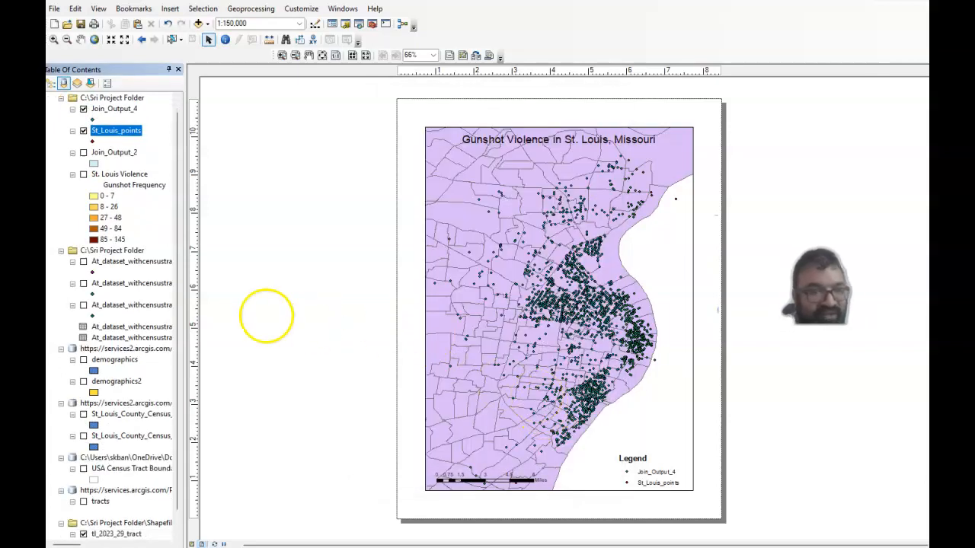
Hide the St_Louis_points layer and examine the Count_ and Sum fields in the Join_Output_4 attribute table.
click(83, 131)
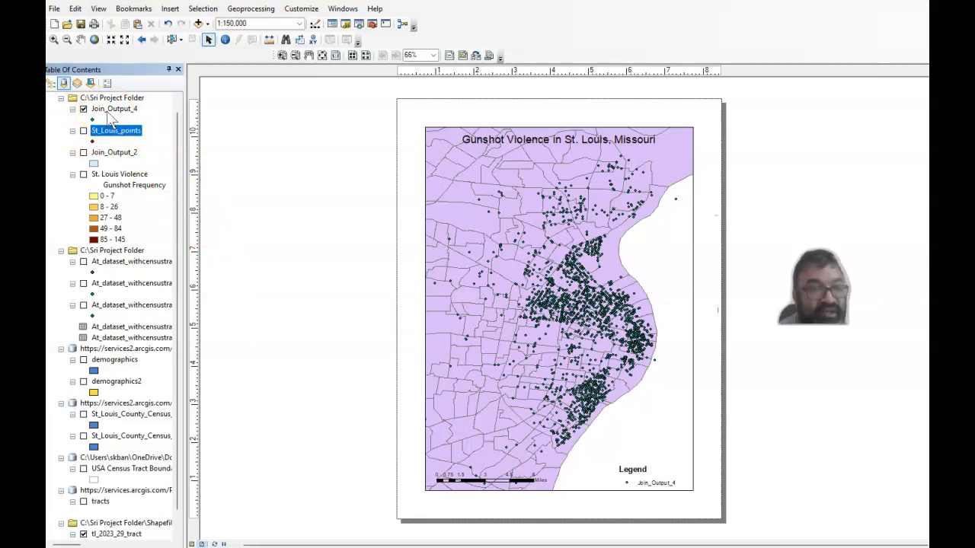
right_click(110, 113)
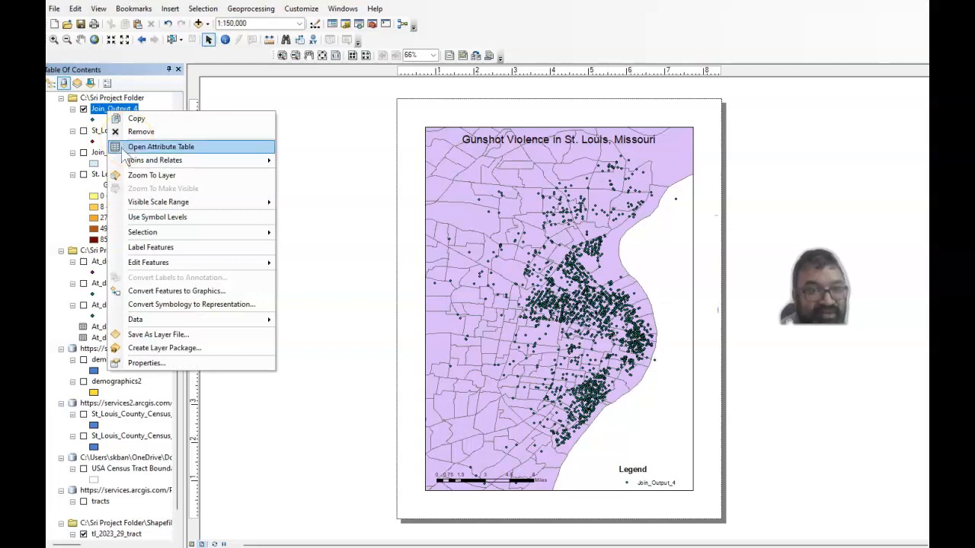
click(226, 148)
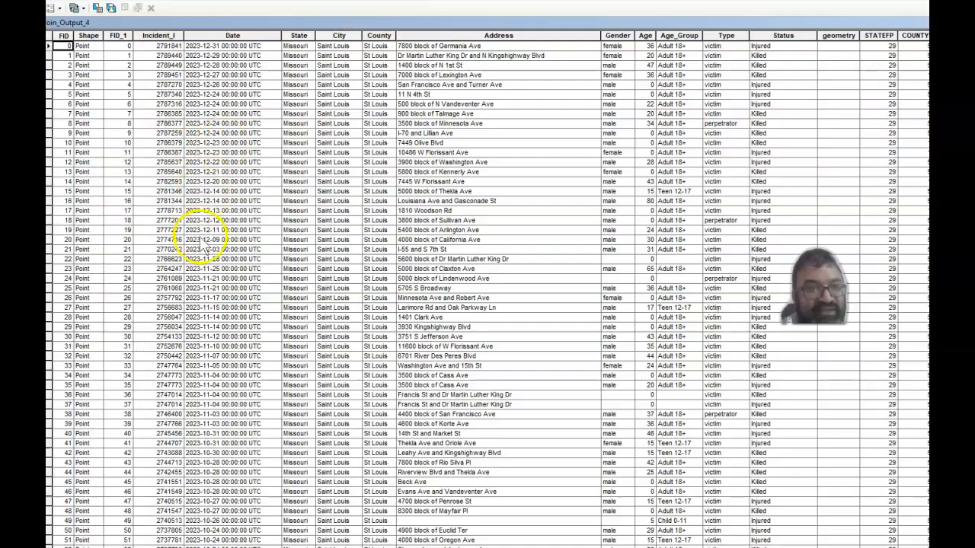
drag(169, 547, 632, 540)
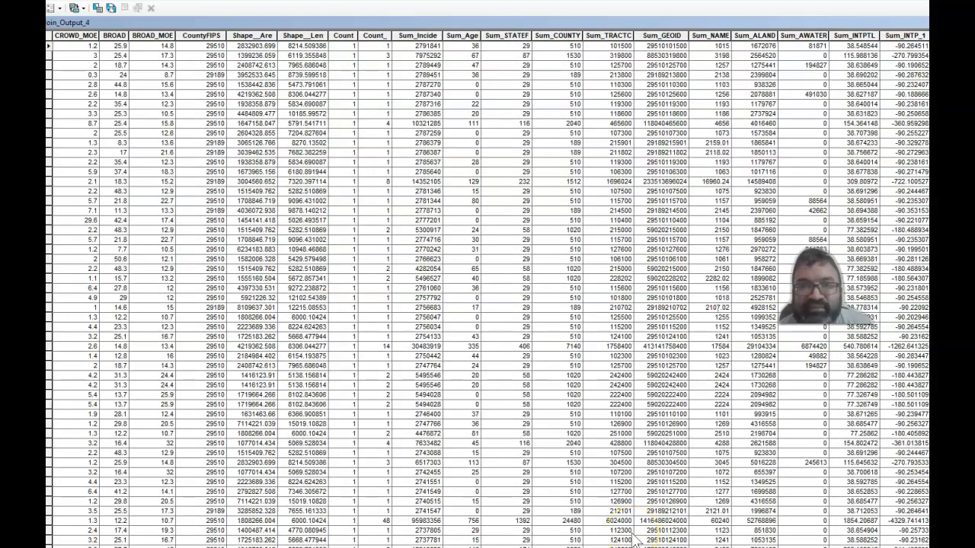
click(373, 38)
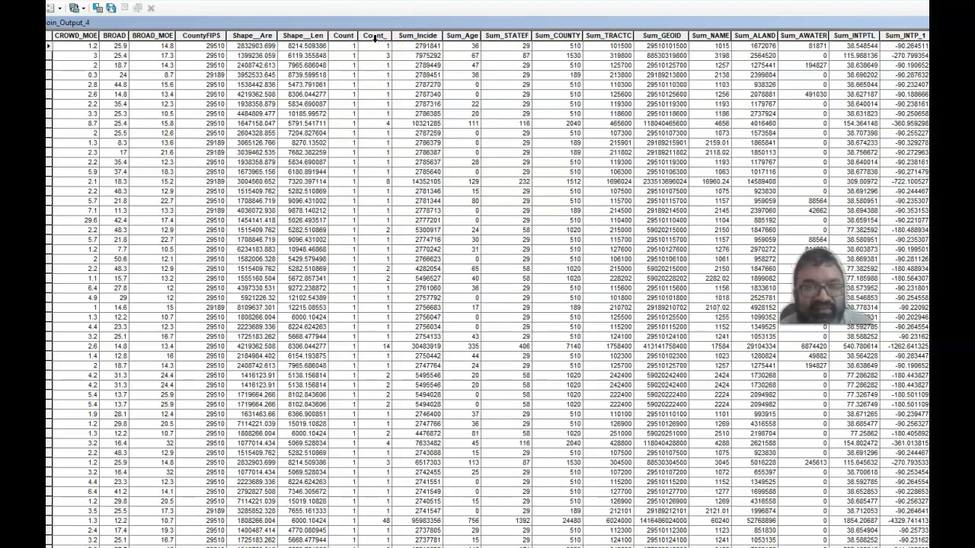
click(374, 38)
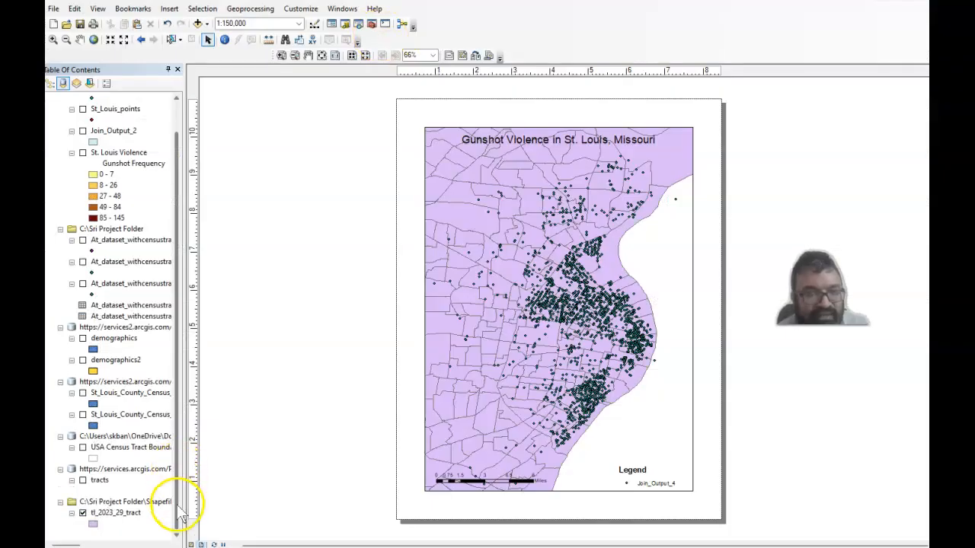
Spatially join St_Louis_points to the tl_2023_29_tract layer, summarizing attributes by Sum and saving to Join_Output_5.shp.
right_click(133, 516)
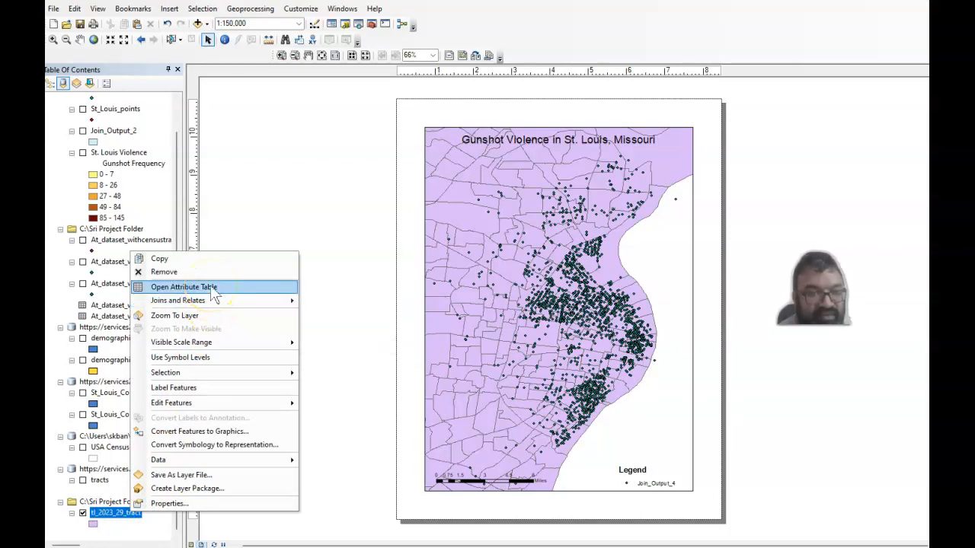
mouse_move(242, 301)
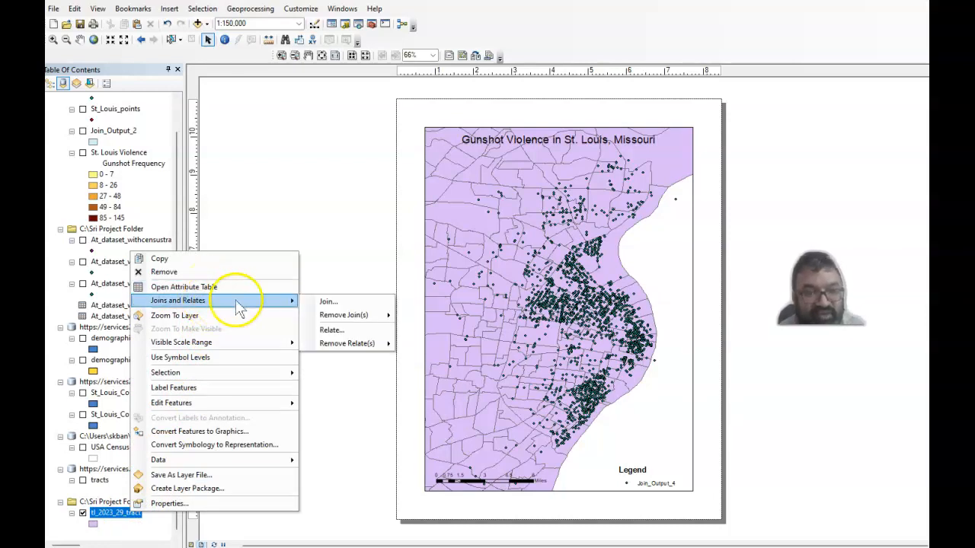
click(328, 302)
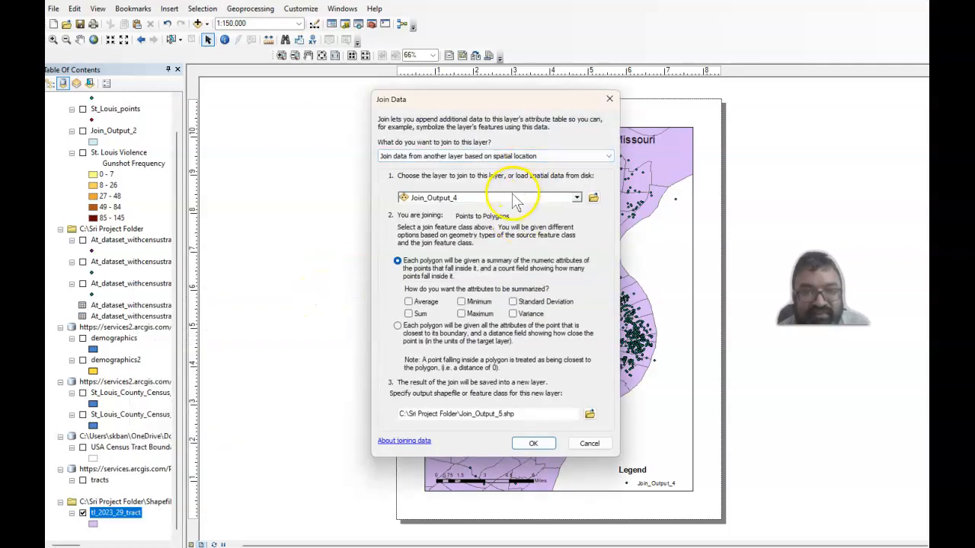
click(577, 198)
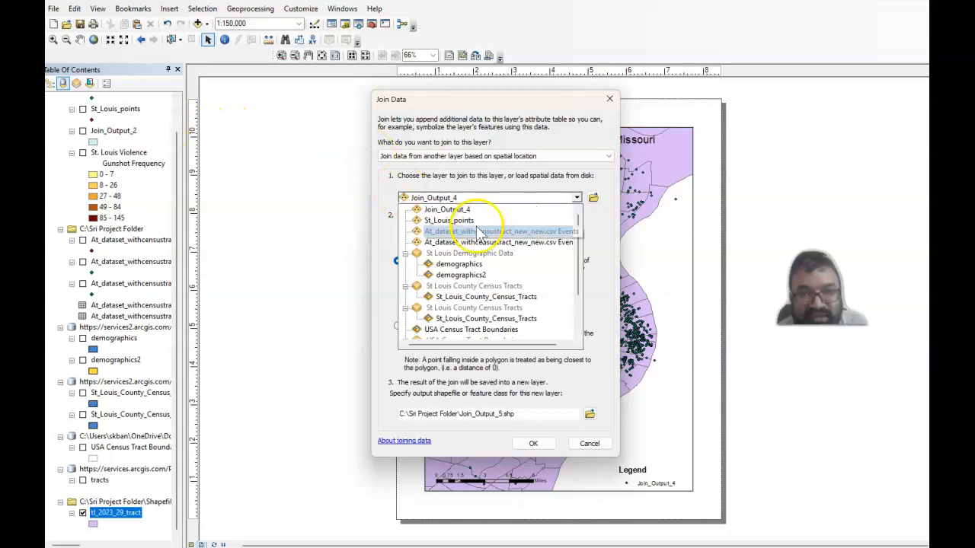
click(457, 220)
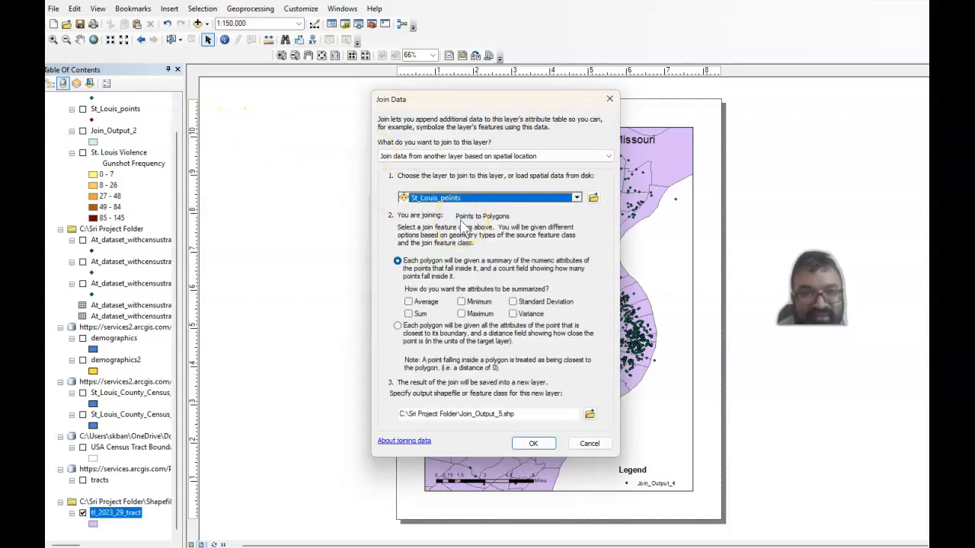
click(409, 315)
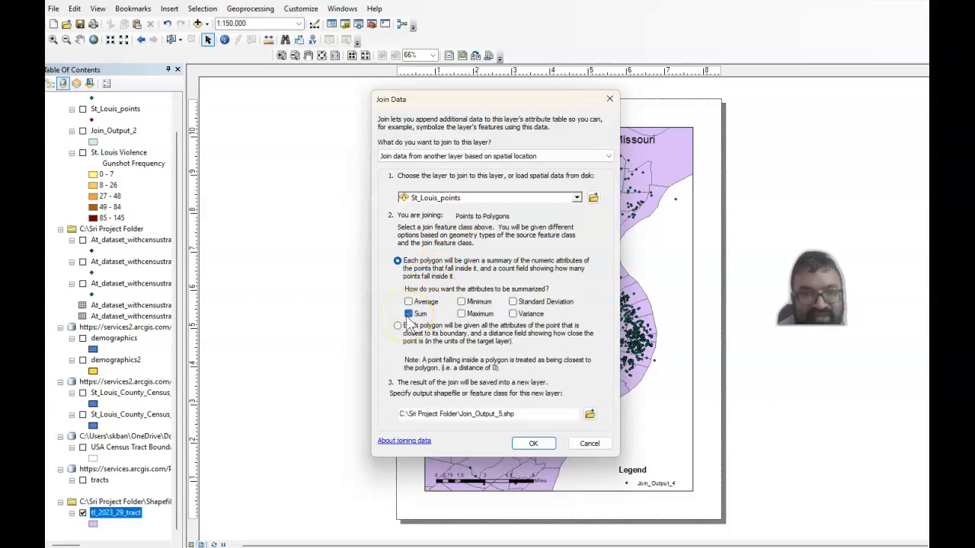
click(524, 448)
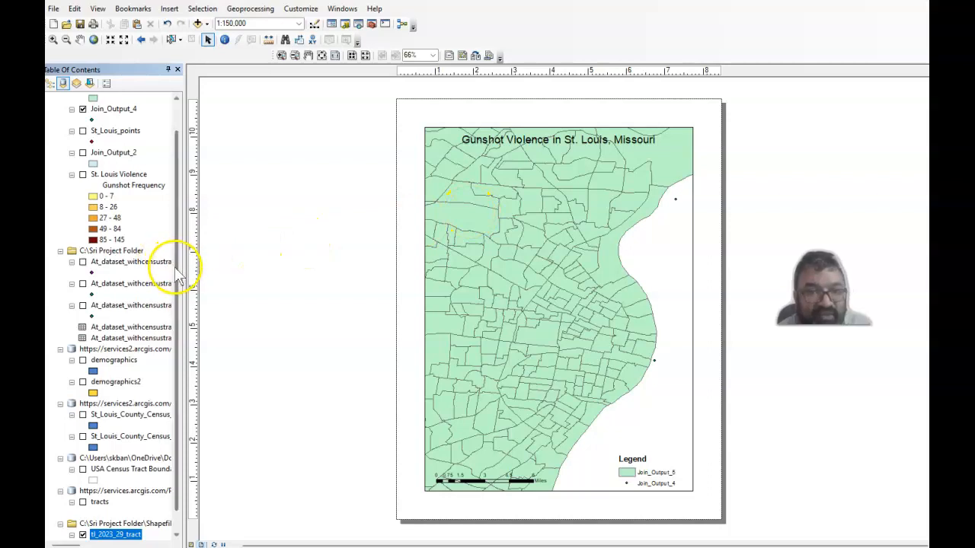
Hide the Join_Output_4 layer and review the Count_ values per census tract in the Join_Output_5 attribute table.
scroll(176, 278, up, 1)
click(83, 143)
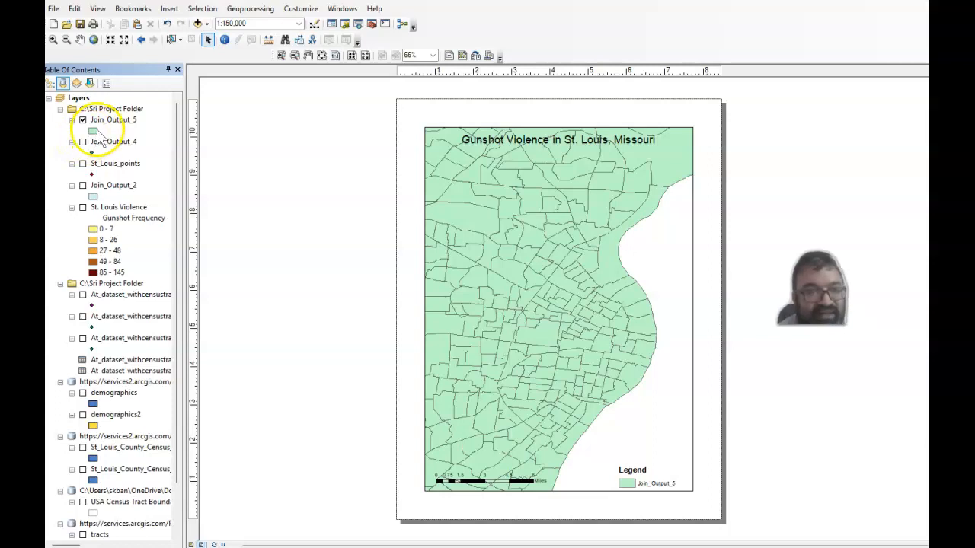
click(107, 122)
right_click(107, 122)
click(131, 156)
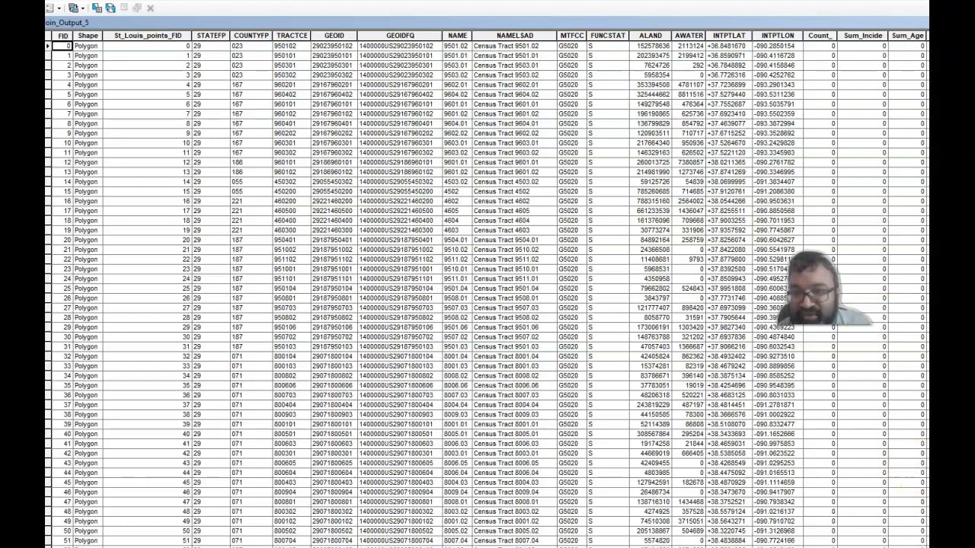
scroll(488, 289, down, 5)
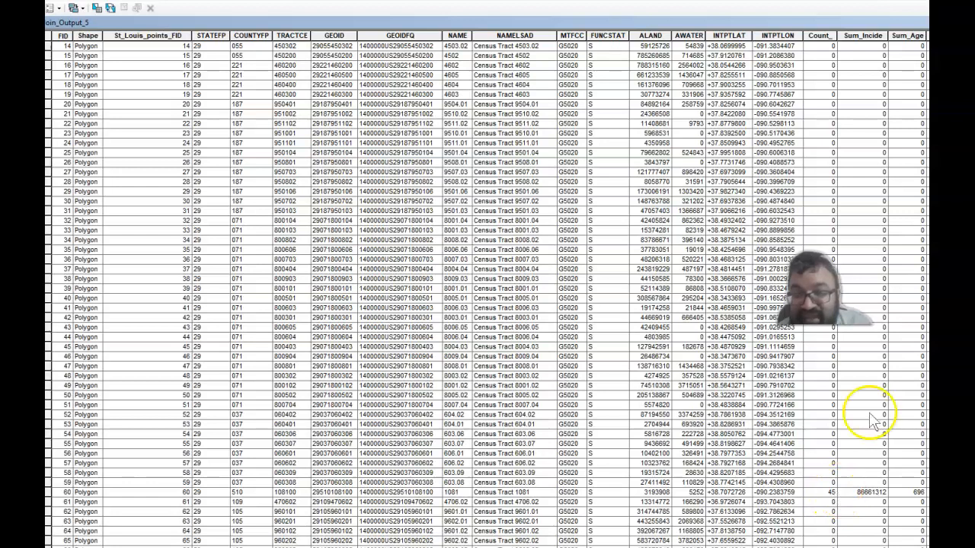
scroll(487, 290, up, 5)
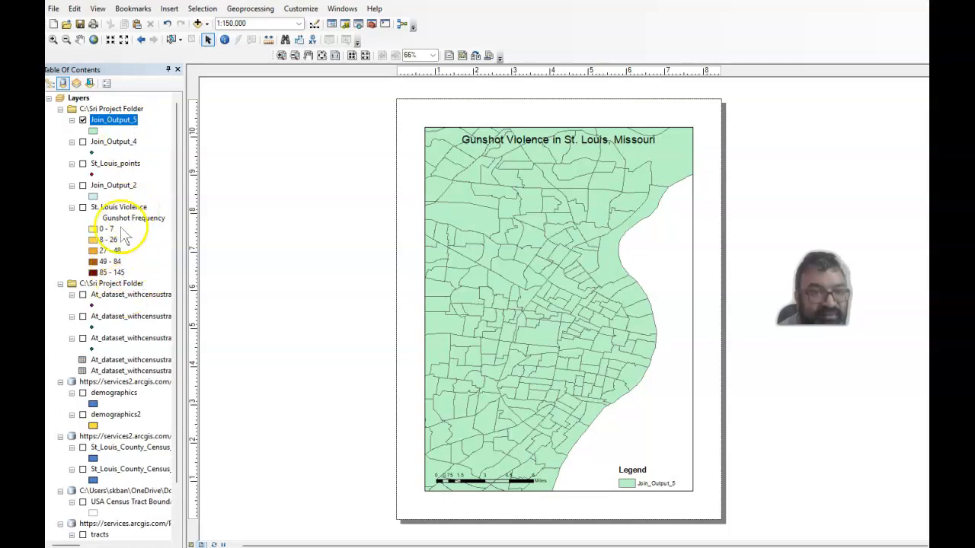
Switch the Join_Output_5 layer's symbology from a single symbol to graduated colors for quantities.
double_click(111, 119)
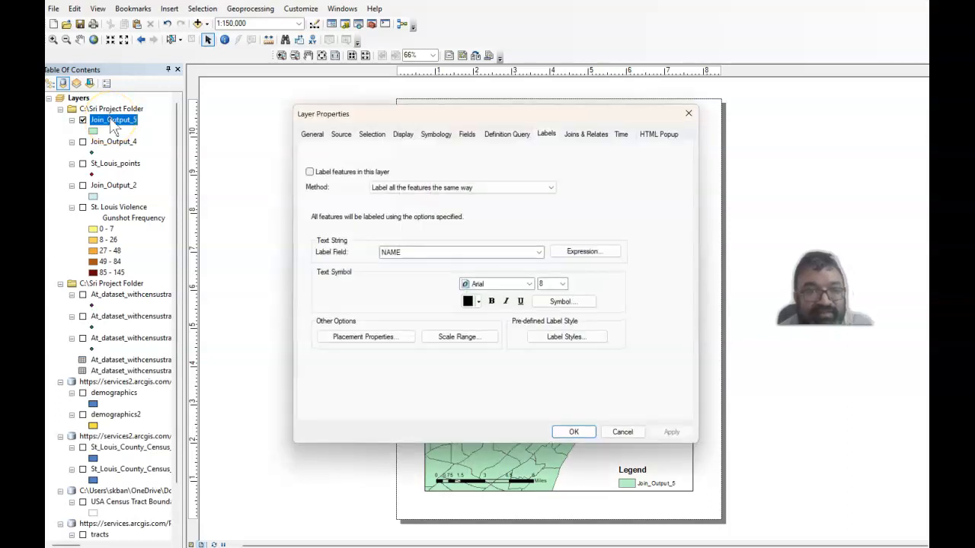
click(467, 139)
click(408, 134)
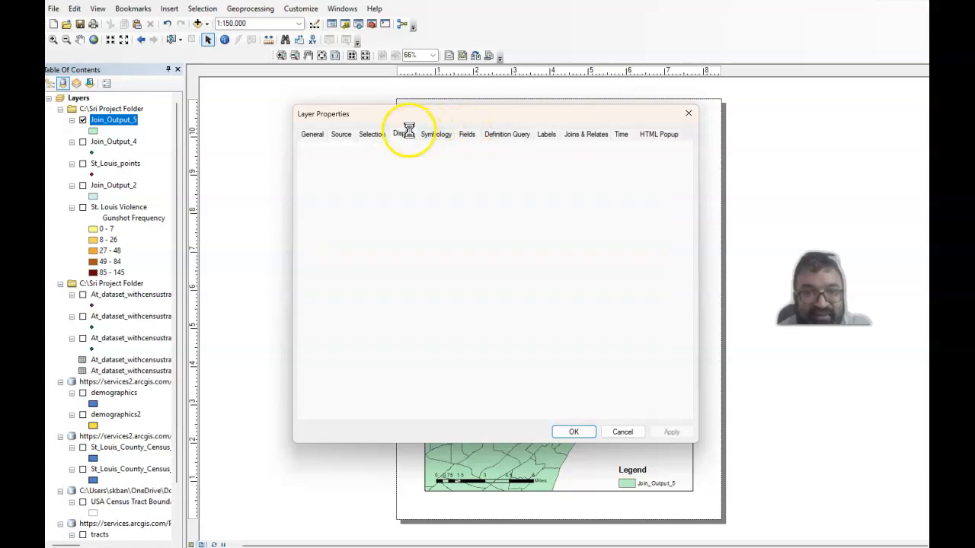
click(468, 137)
click(436, 135)
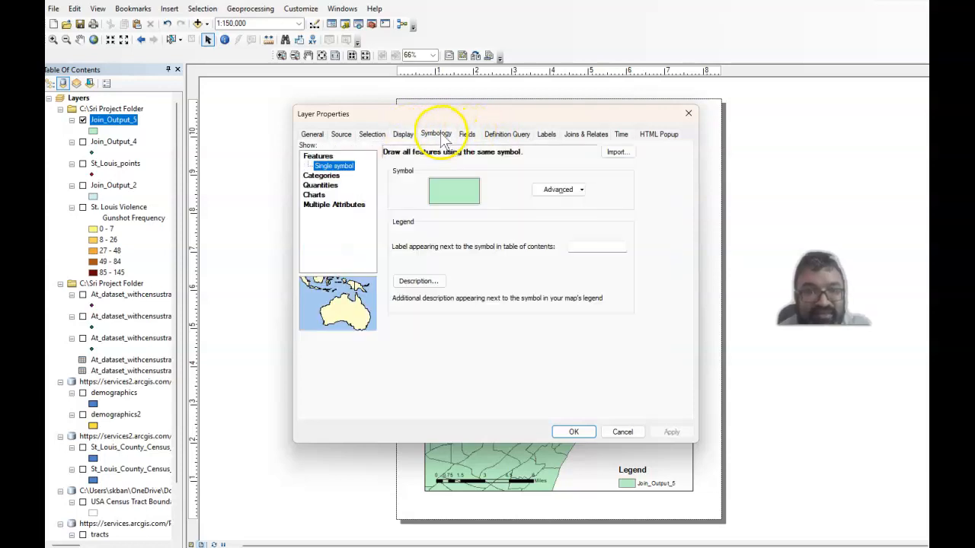
click(323, 185)
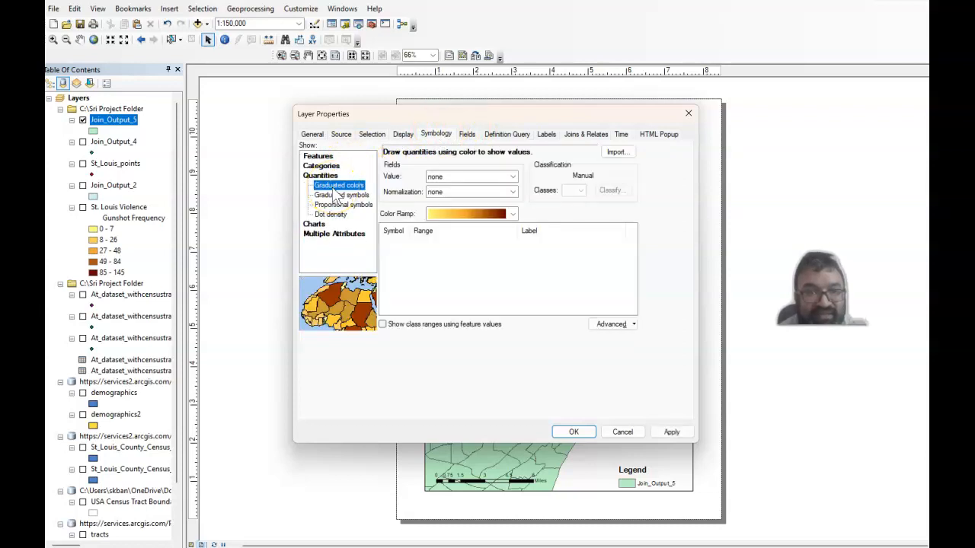
Use Count_ as the value field for the Join_Output_5 graduated colors, and apply the symbology to the map.
right_click(473, 177)
click(471, 177)
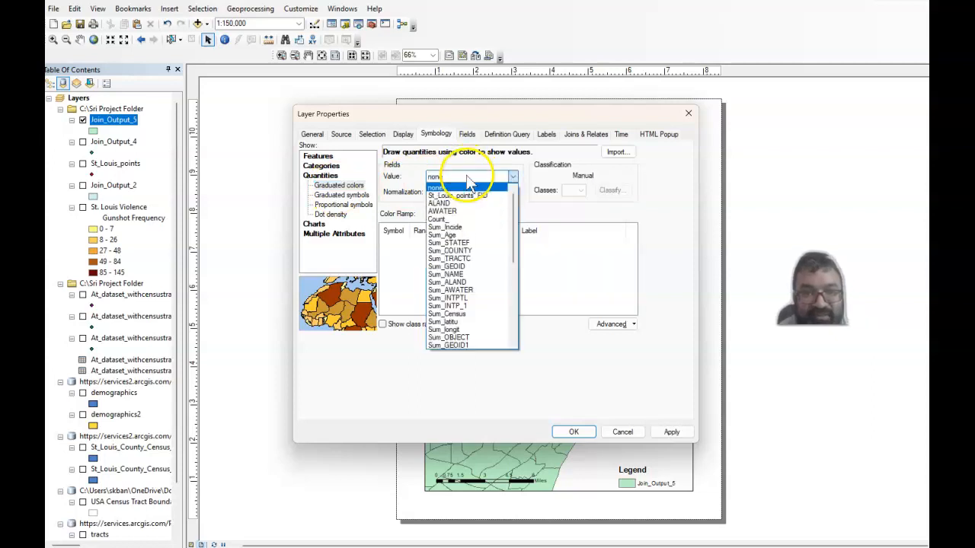
right_click(510, 210)
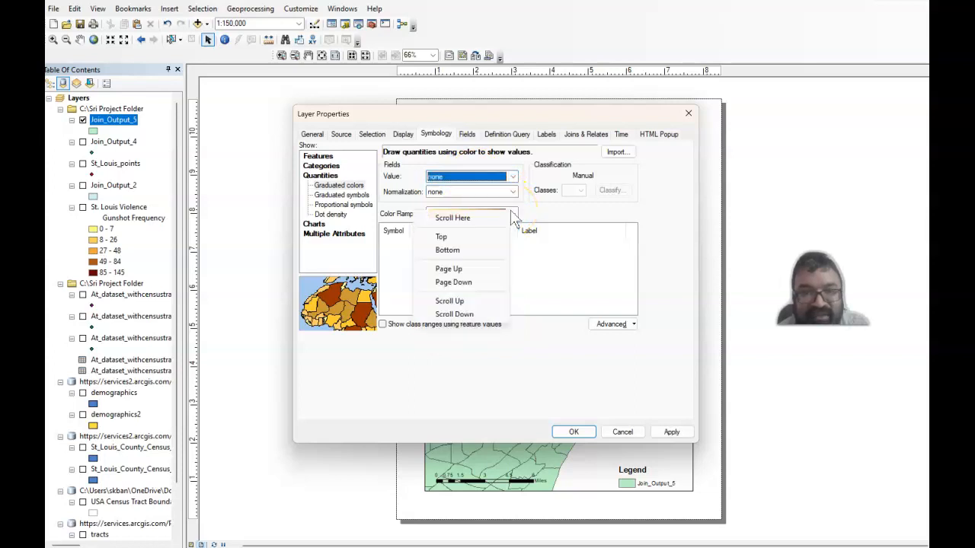
right_click(502, 183)
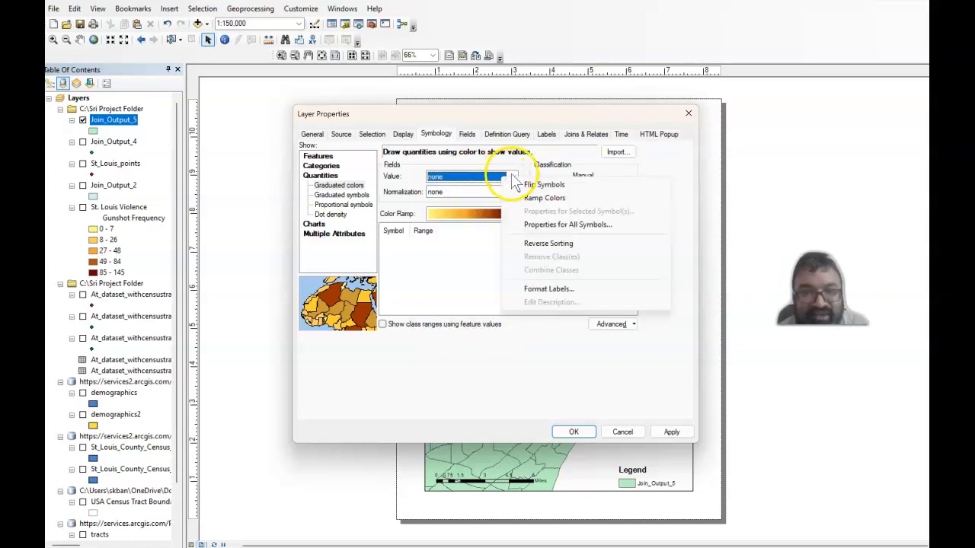
right_click(512, 181)
click(512, 177)
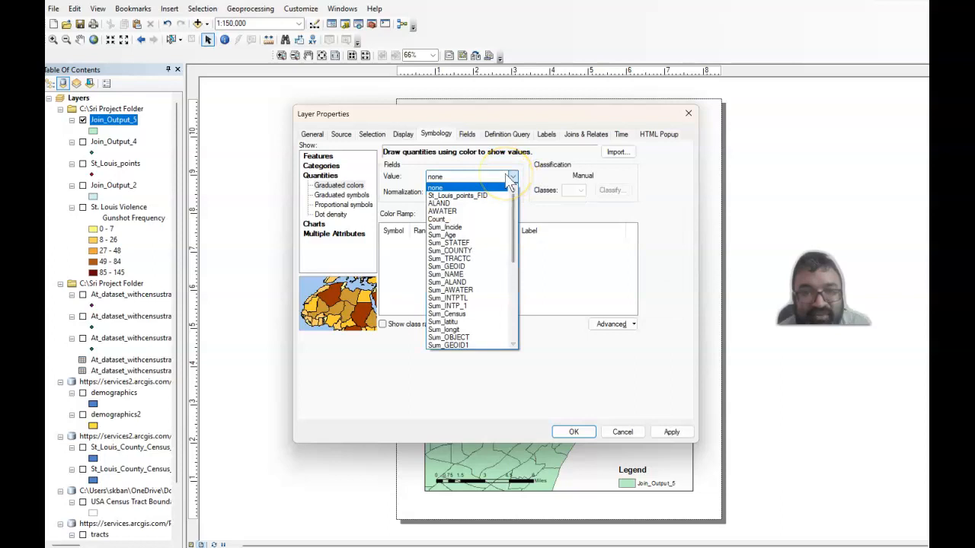
click(480, 218)
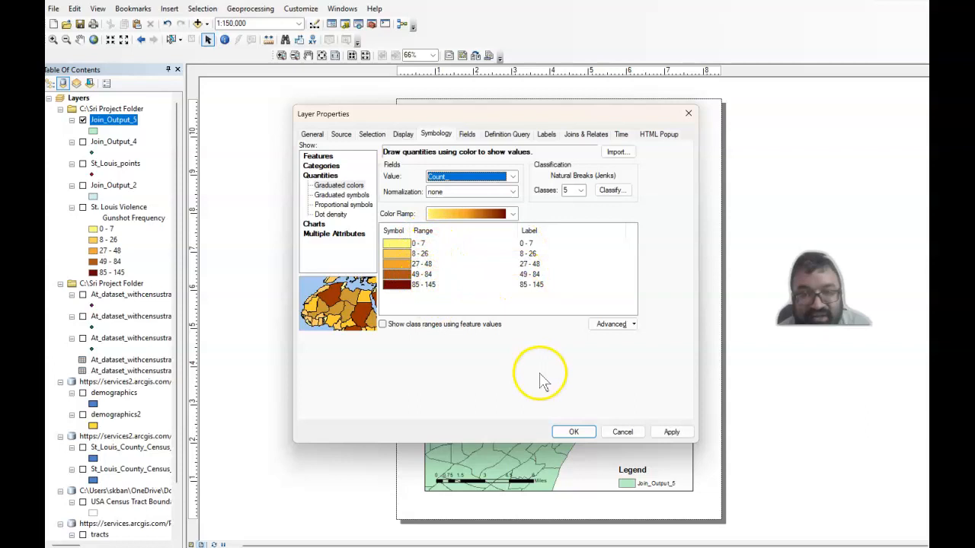
click(661, 432)
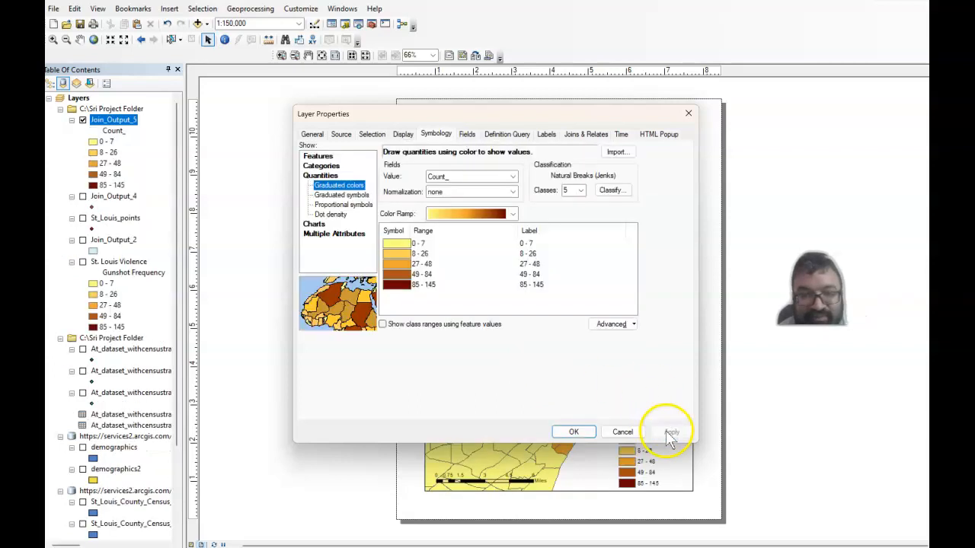
click(574, 432)
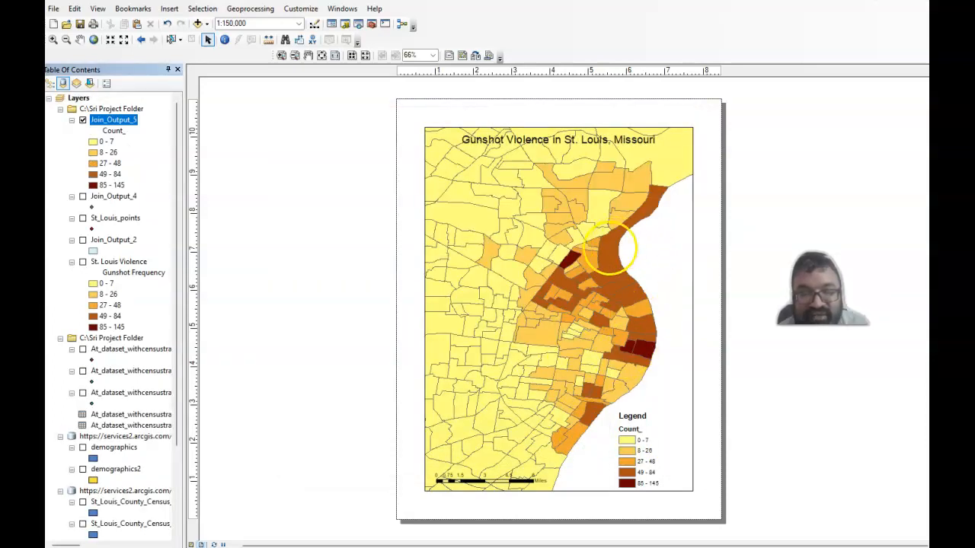
Rename the Count_ heading under the Join_Output_5 layer to Gunshot Frequency.
click(119, 131)
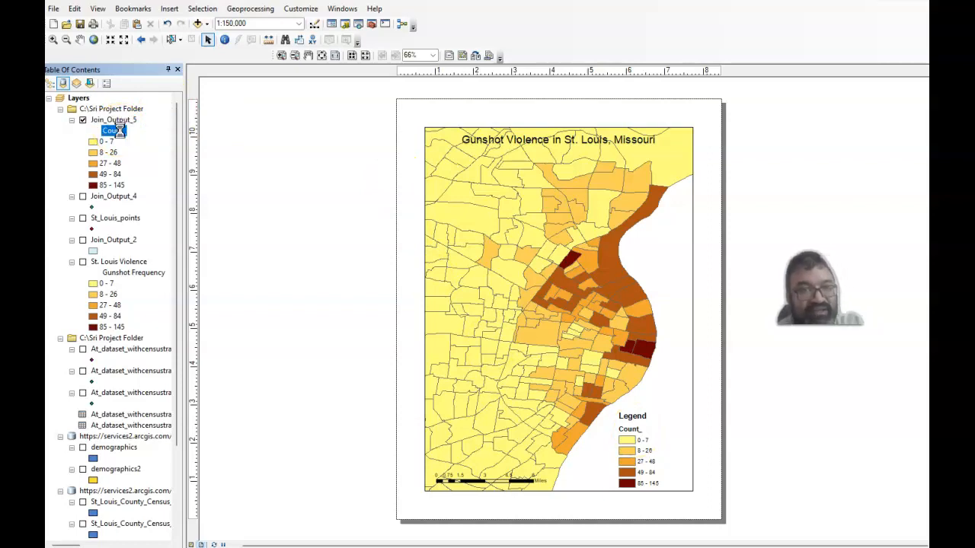
double_click(119, 131)
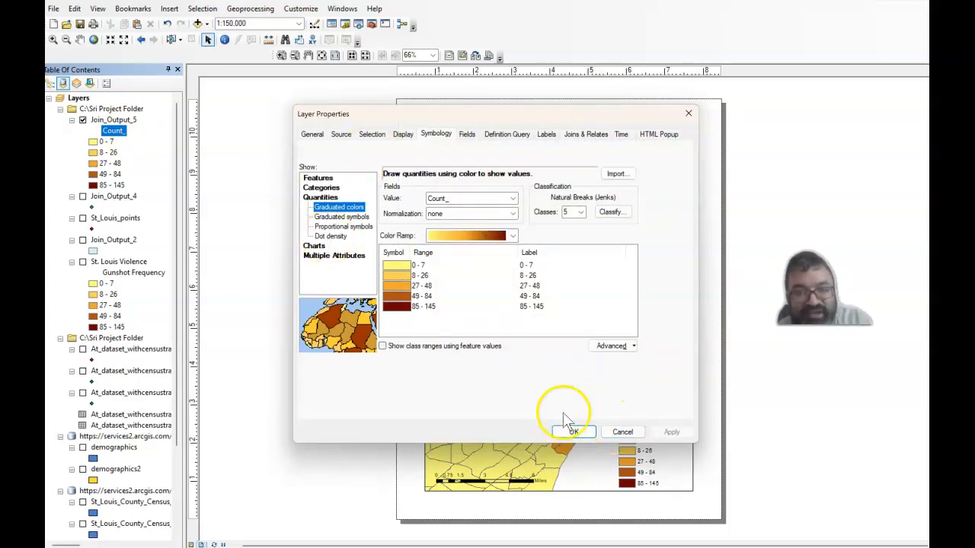
click(620, 433)
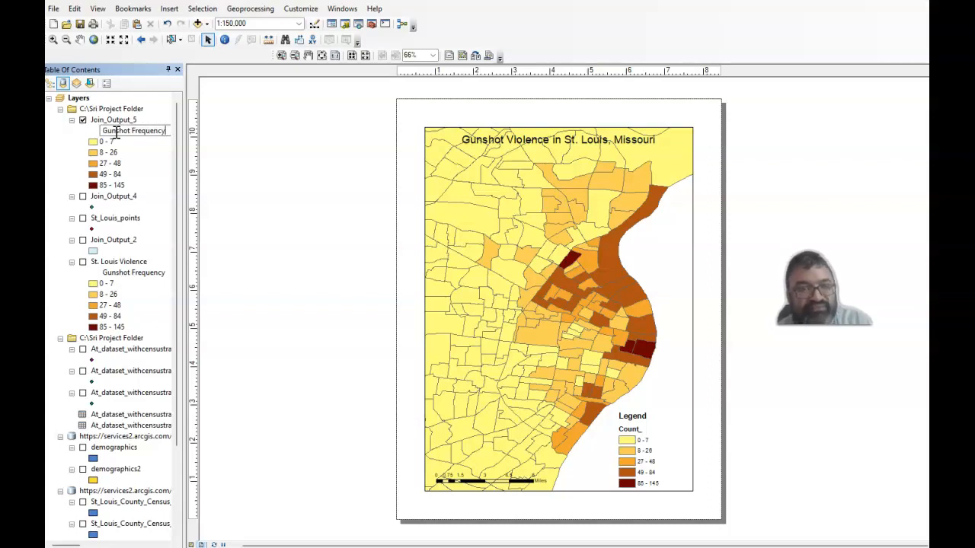
key(Return)
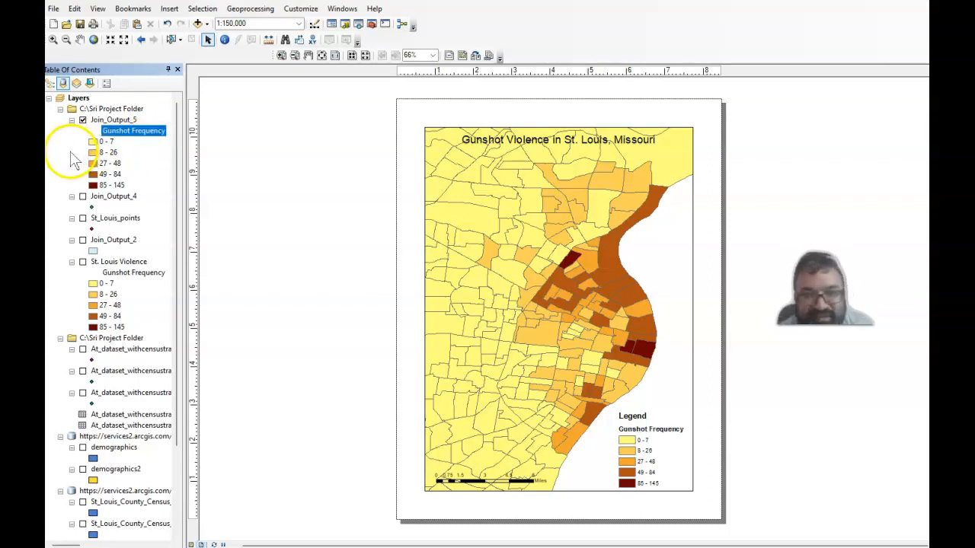